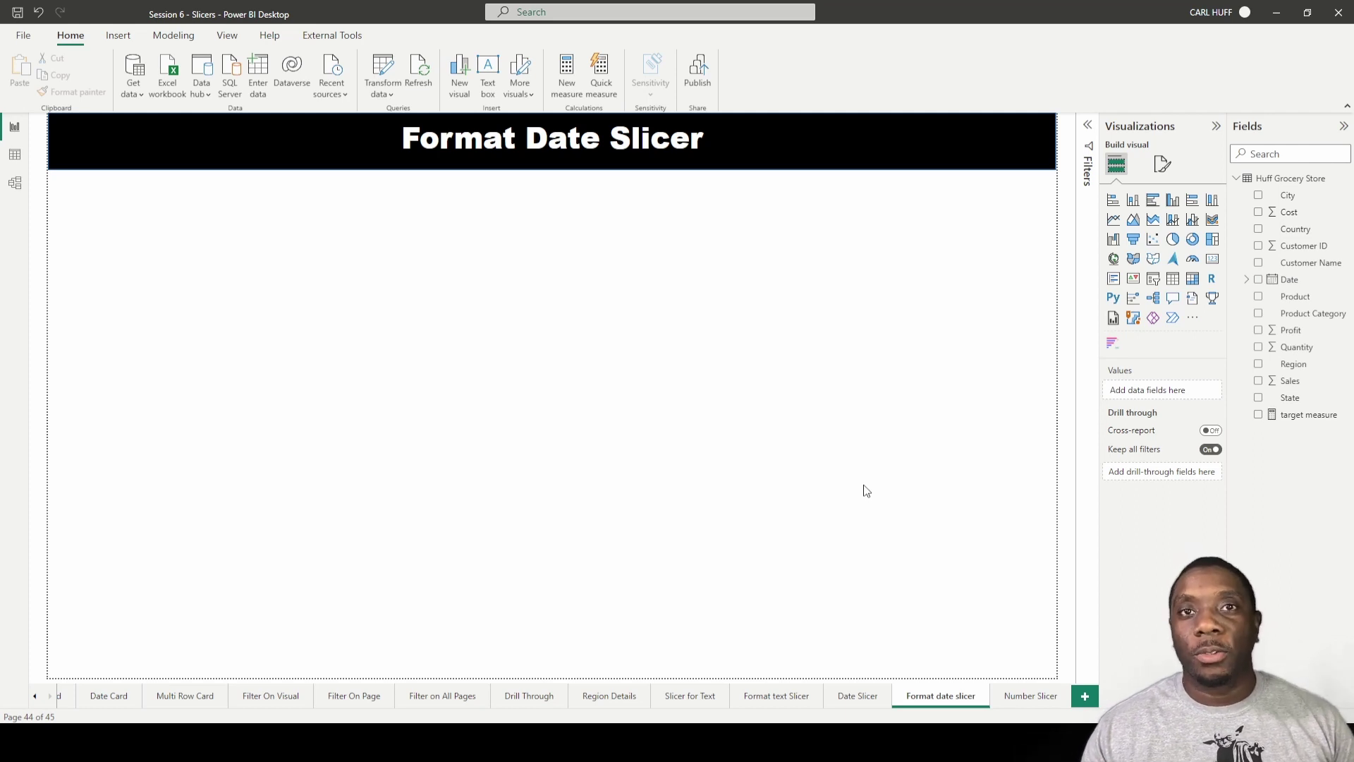
Add a new slicer visual and resize it into place on the right-middle of the page.
click(1153, 280)
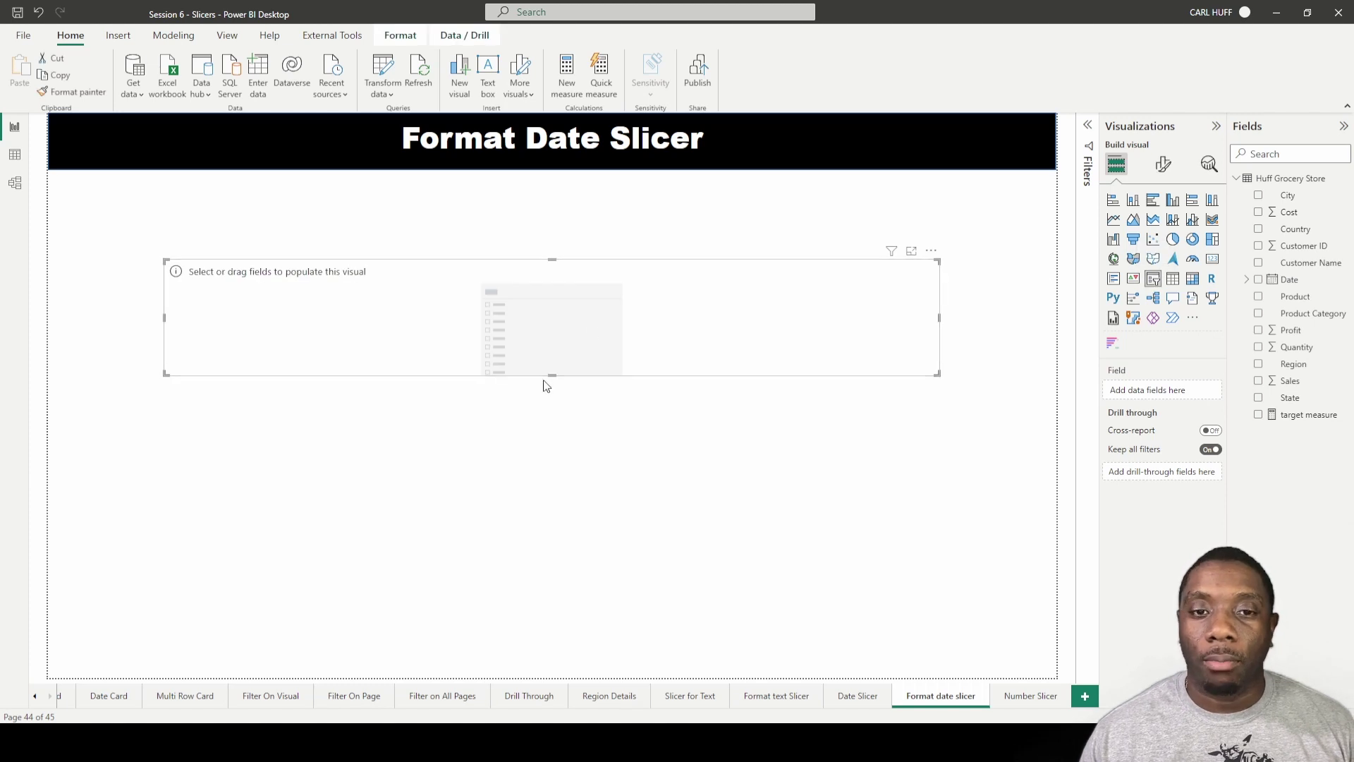
drag(552, 375, 557, 525)
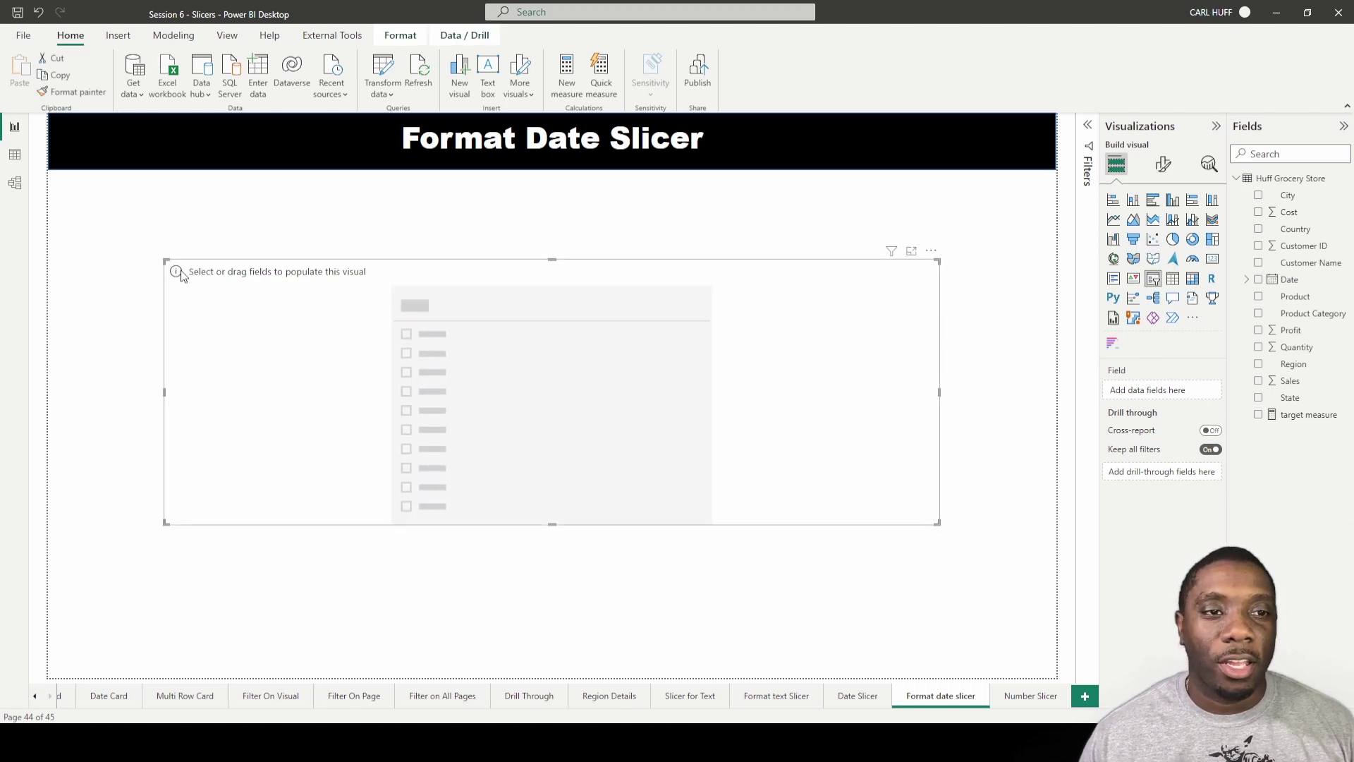
drag(164, 260, 558, 288)
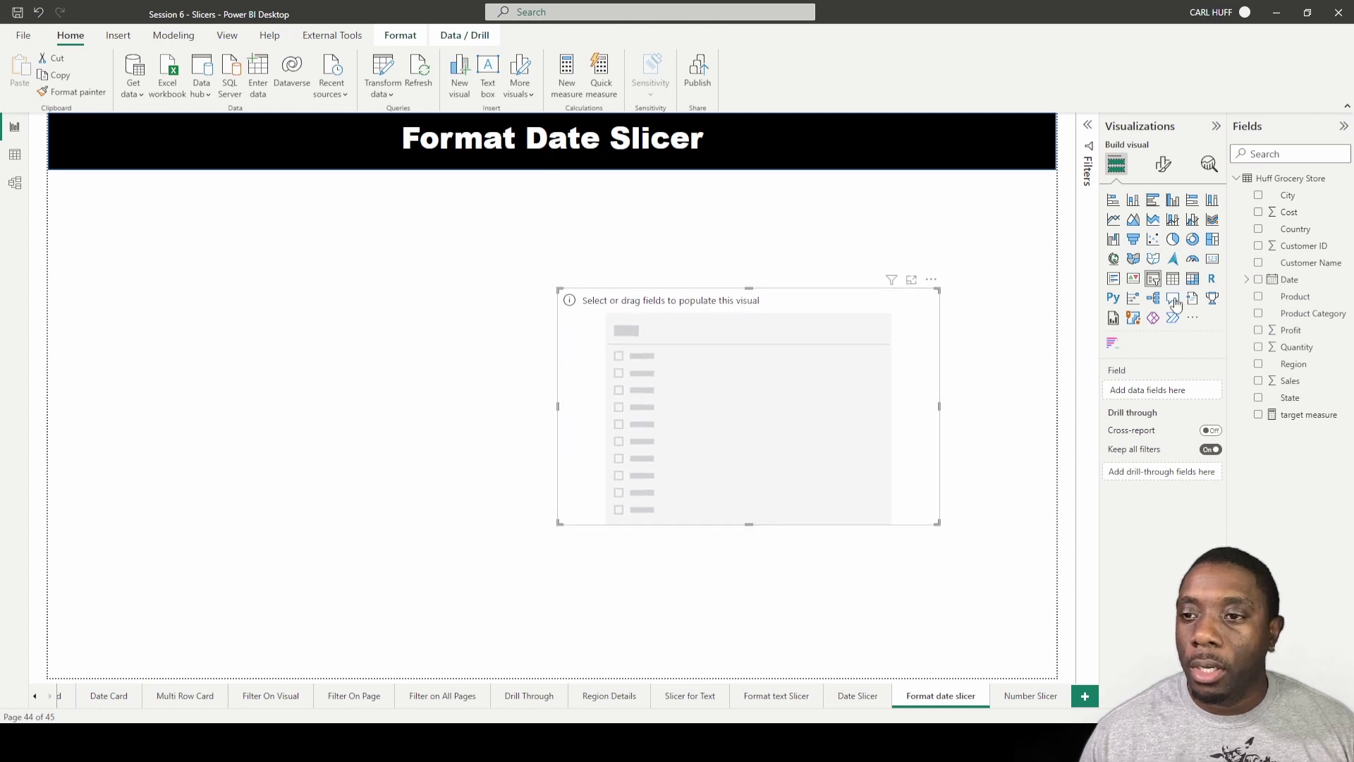
Put the Date field in the slicer as a Date Hierarchy, then move and narrow the slicer.
click(1259, 280)
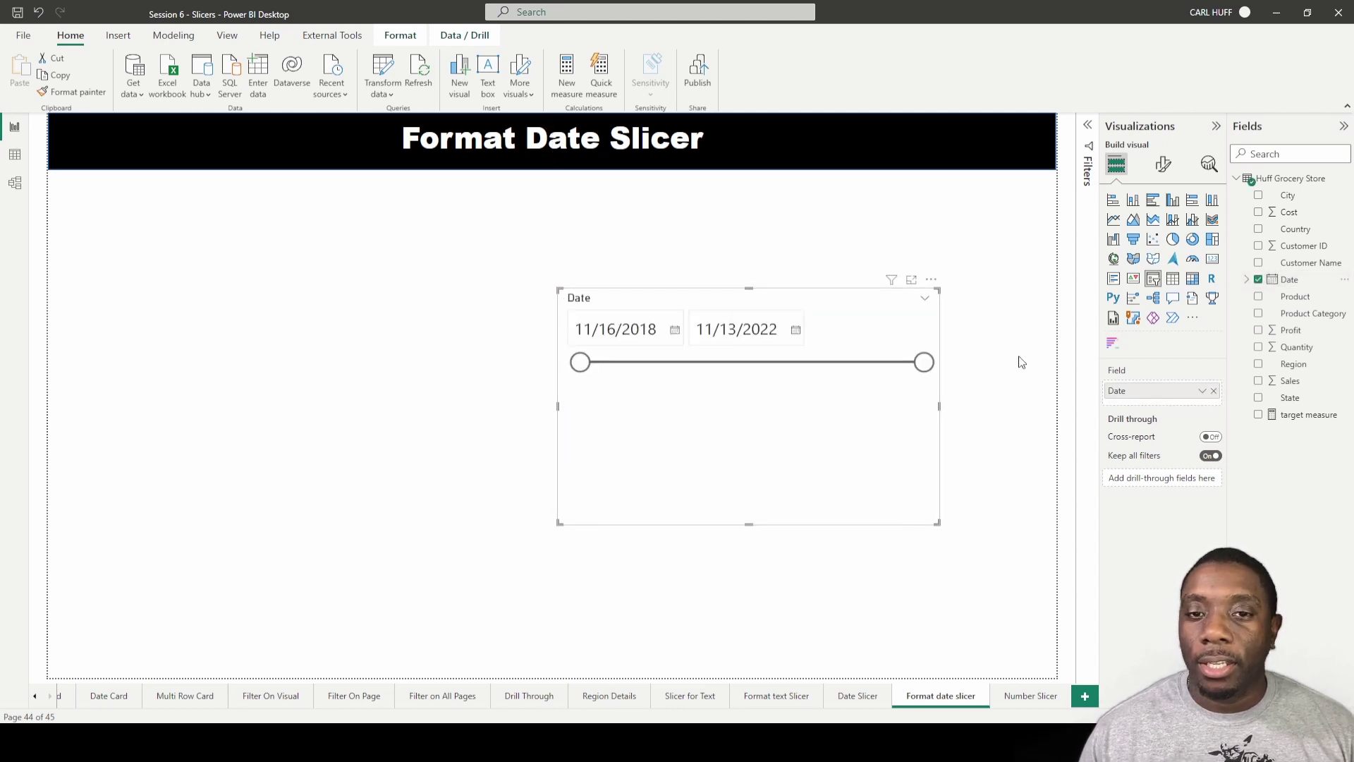
drag(816, 303, 619, 249)
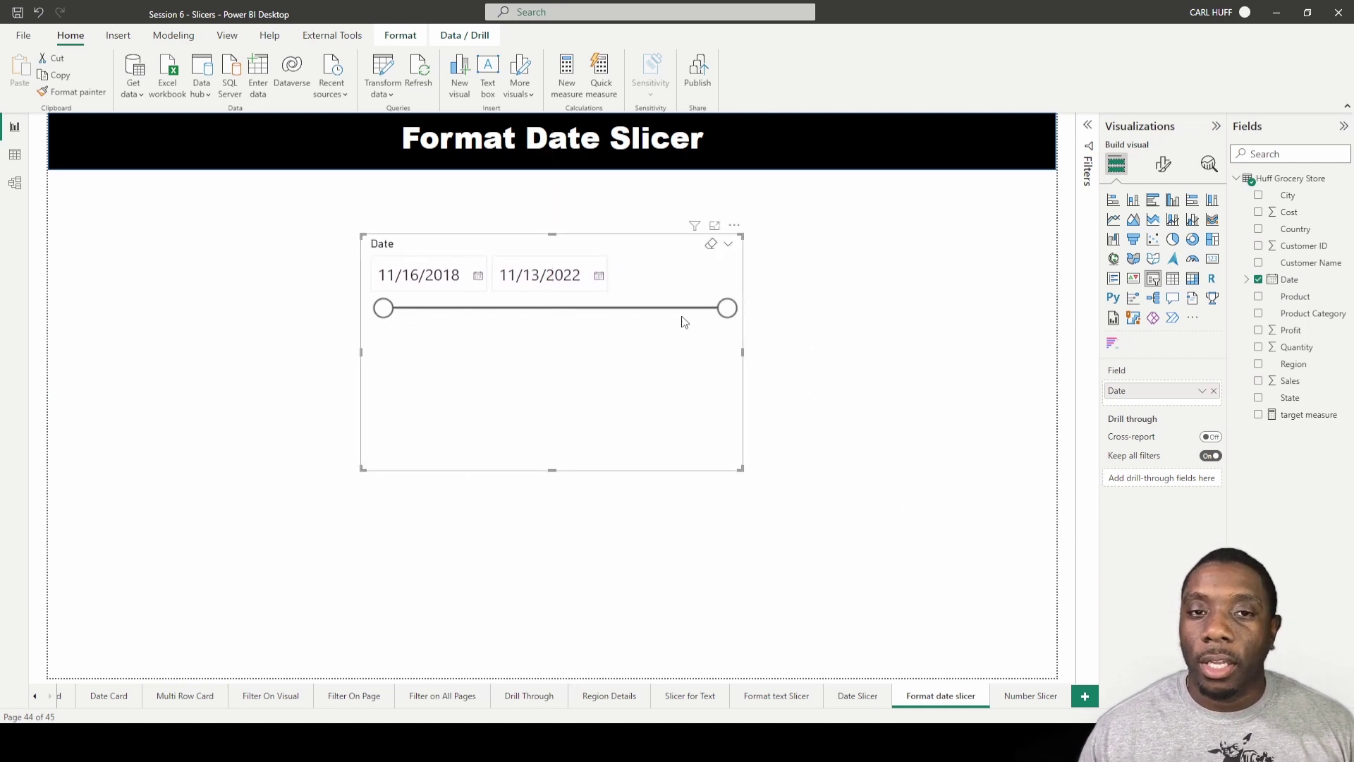
click(1192, 391)
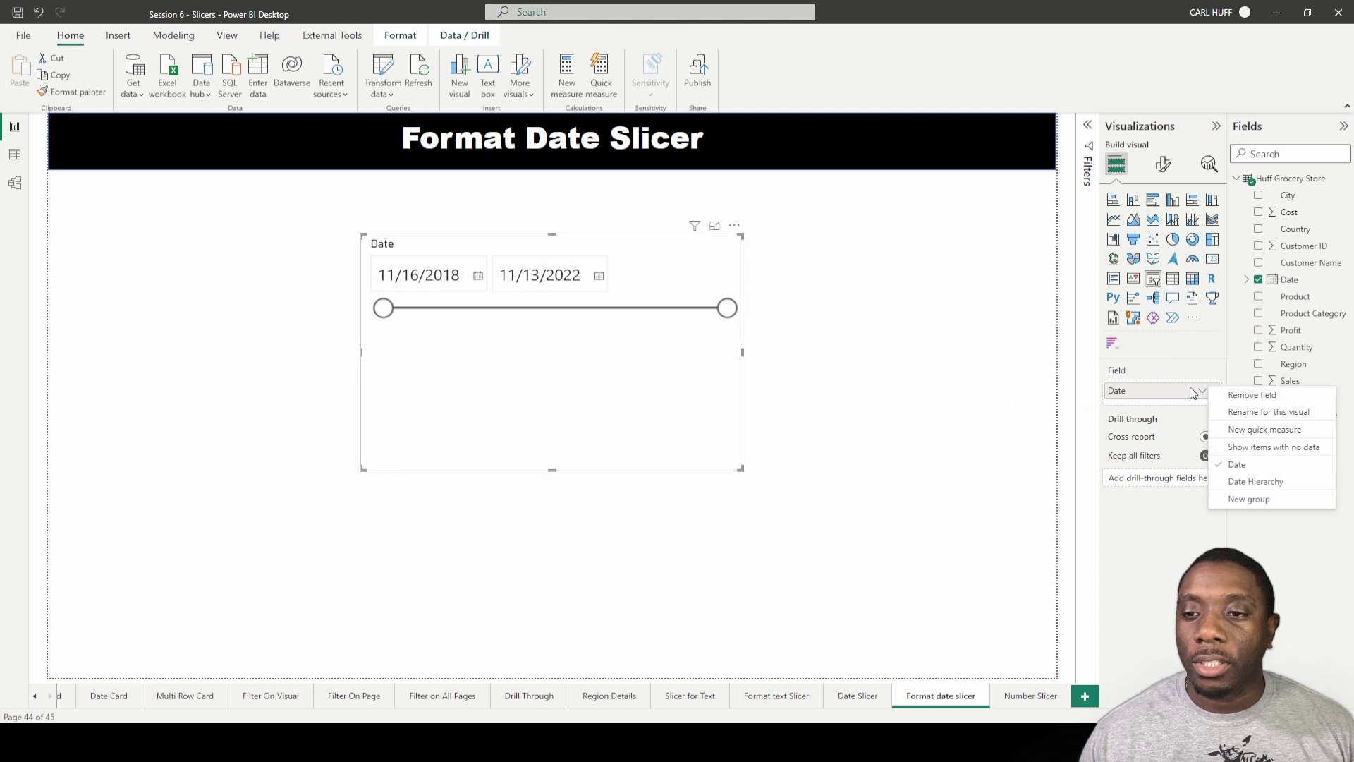
click(1257, 482)
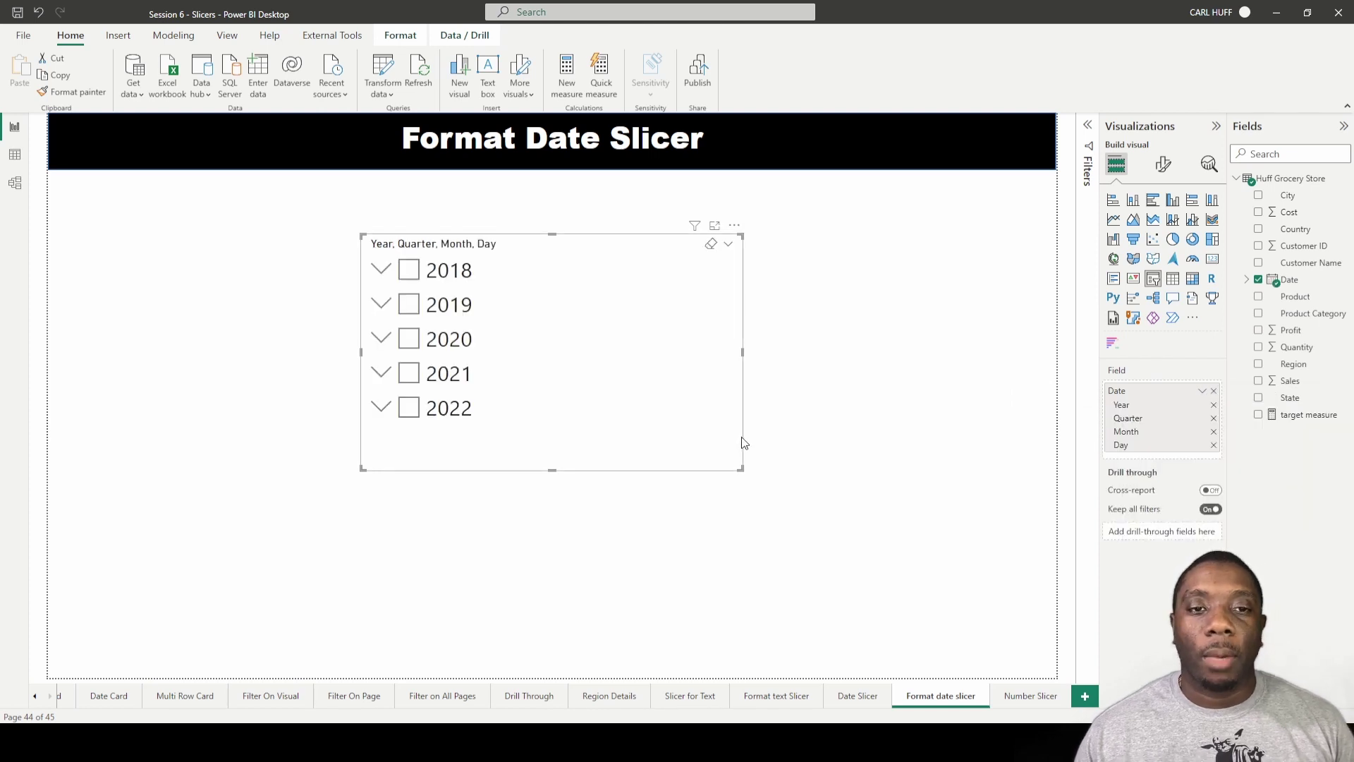
drag(743, 351, 552, 350)
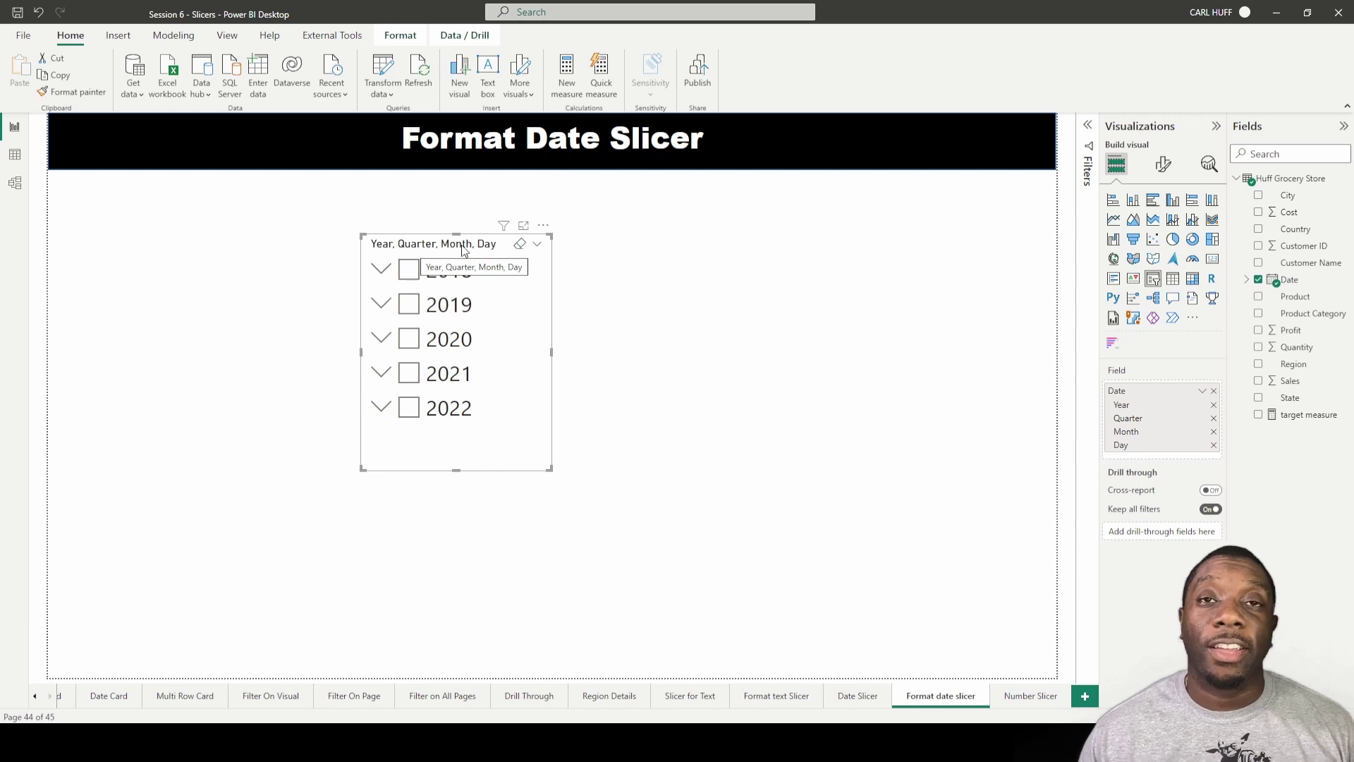
Expand 2018 into its quarters, briefly ticking and clearing Qtr 1.
click(382, 272)
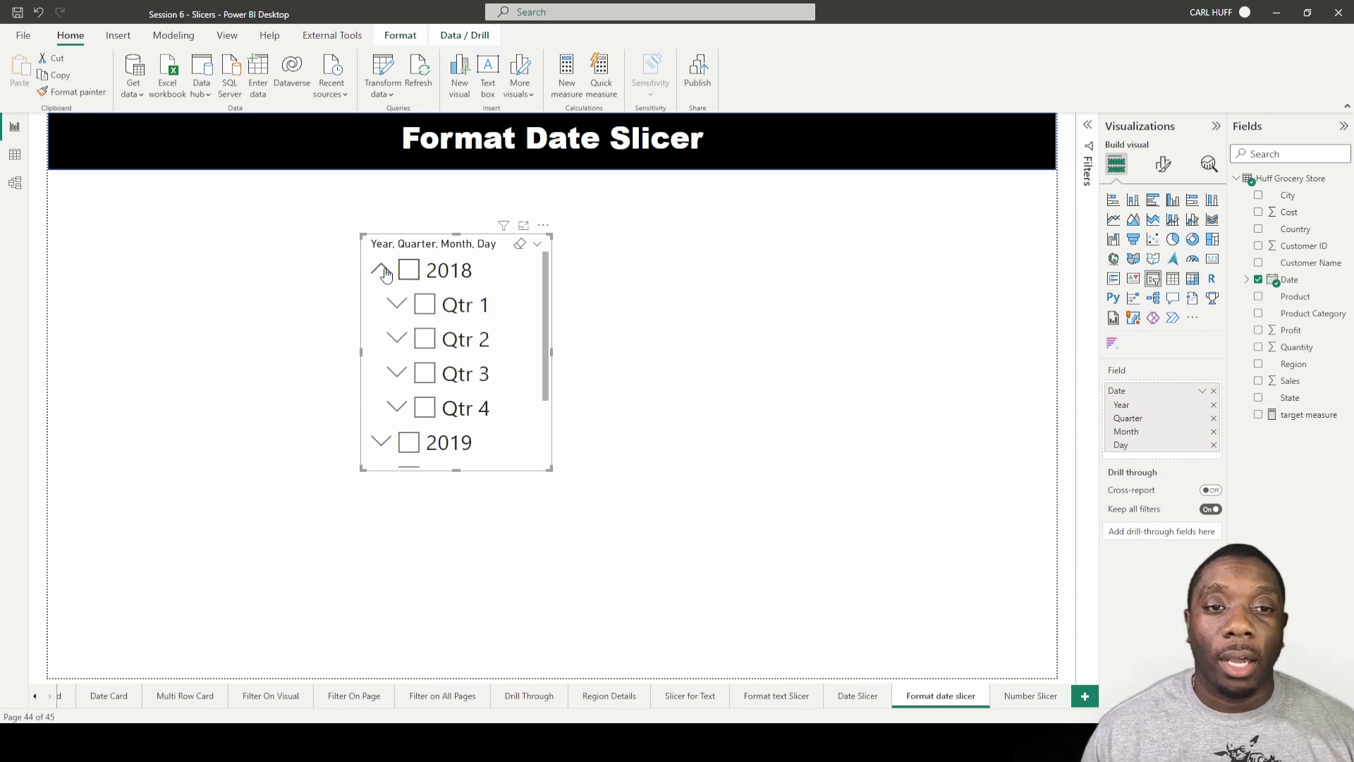
click(425, 306)
click(425, 306)
click(768, 342)
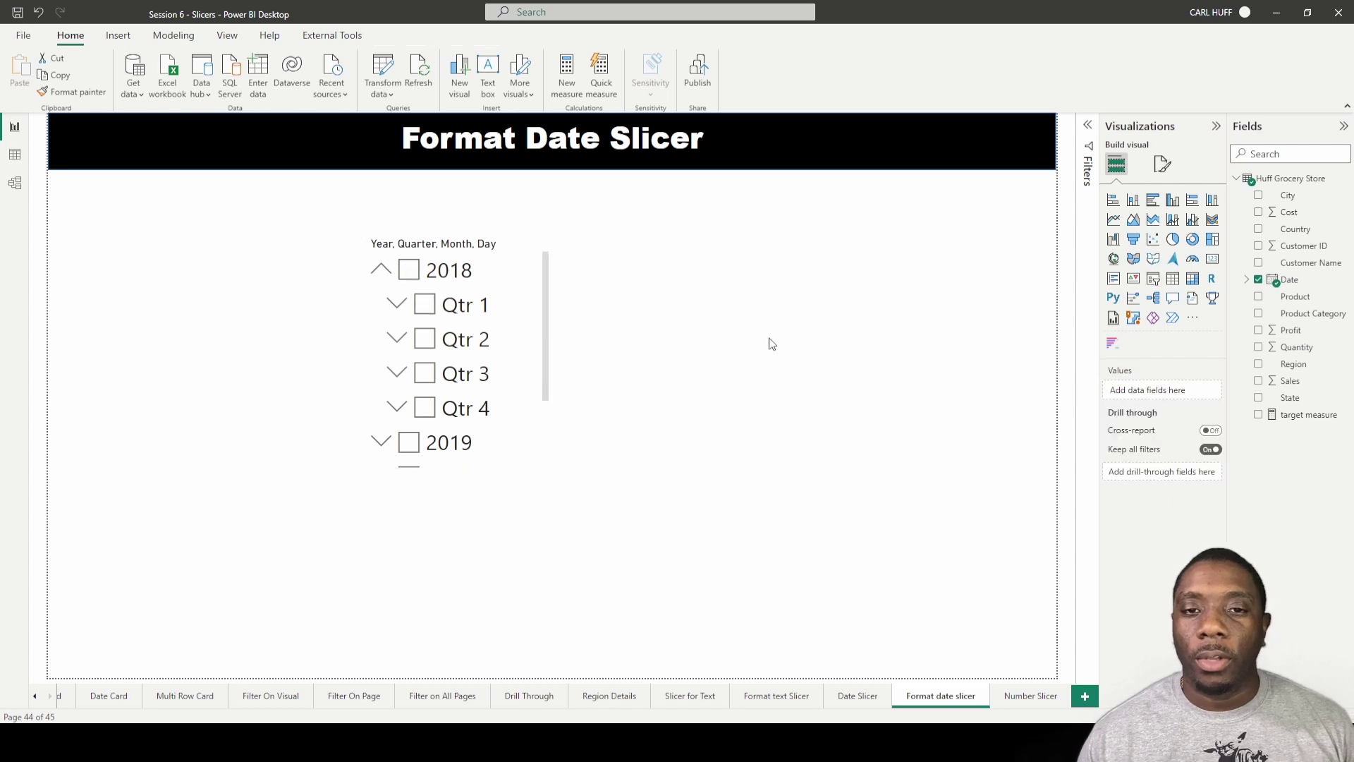
Add a table beside the slicer showing plain Date values, then filter it to 2018 Qtr 1.
click(1173, 280)
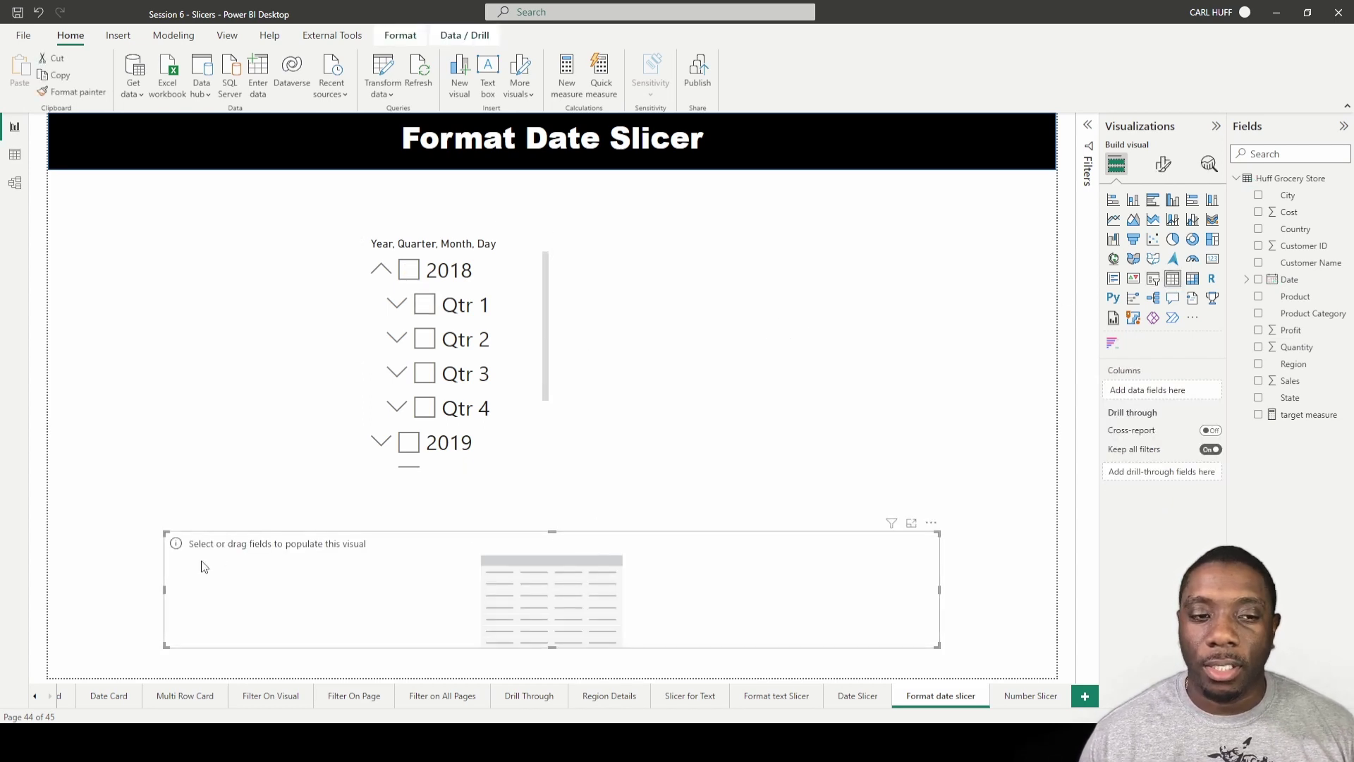
drag(165, 532, 621, 235)
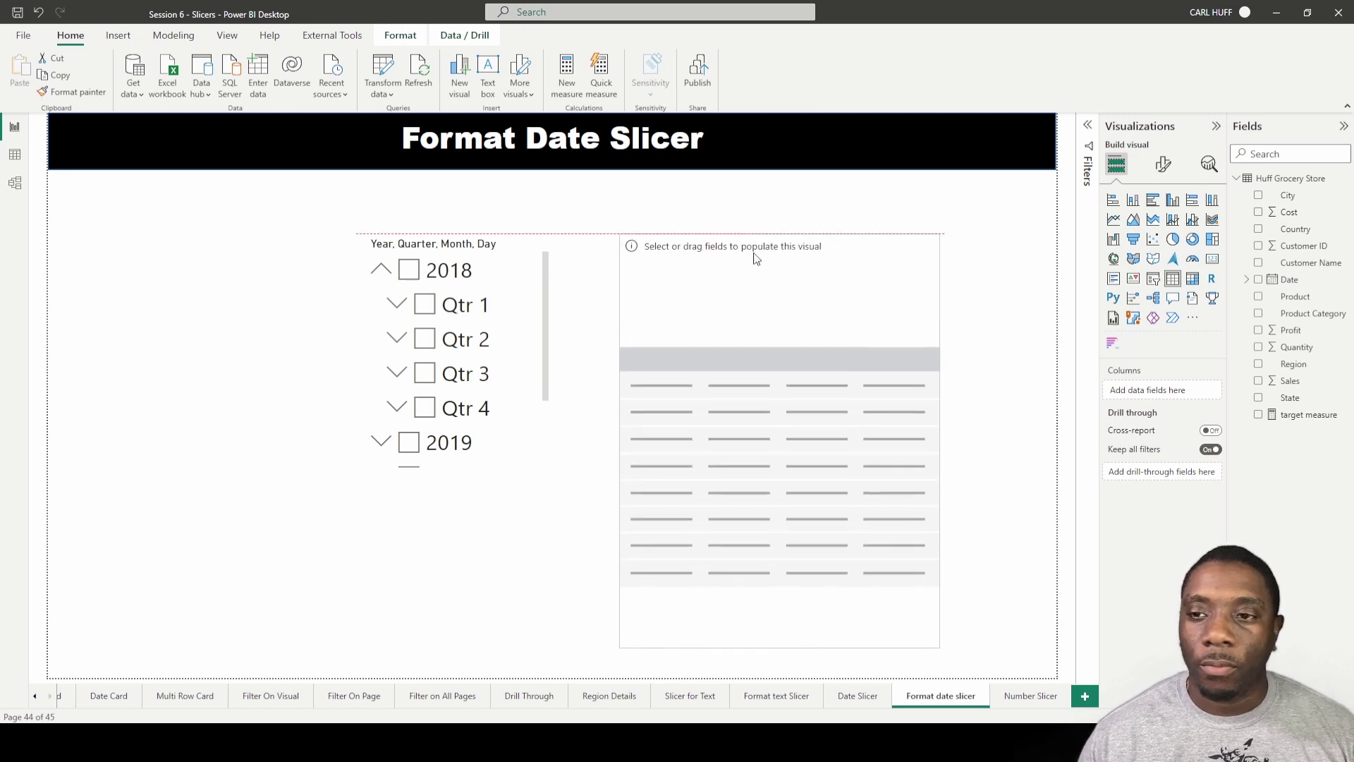
click(1258, 280)
click(1202, 390)
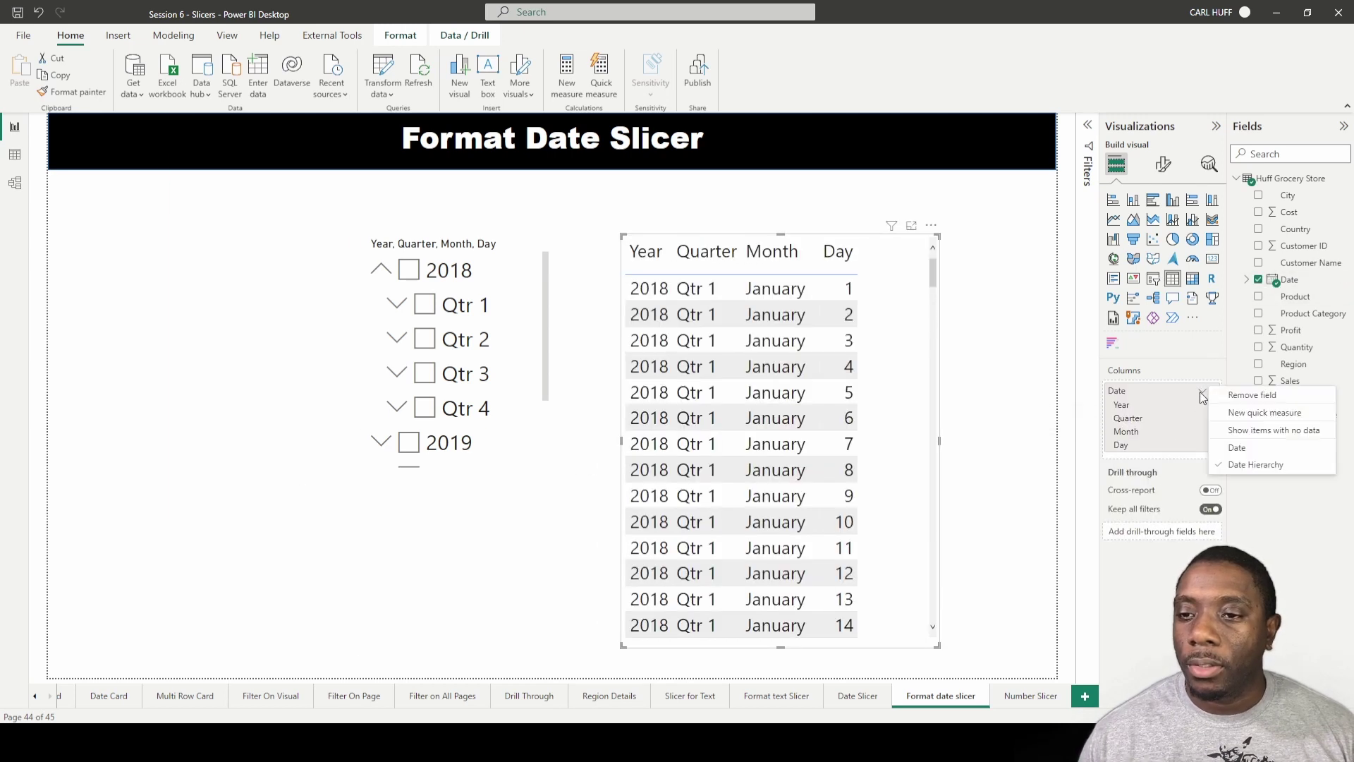
click(1237, 449)
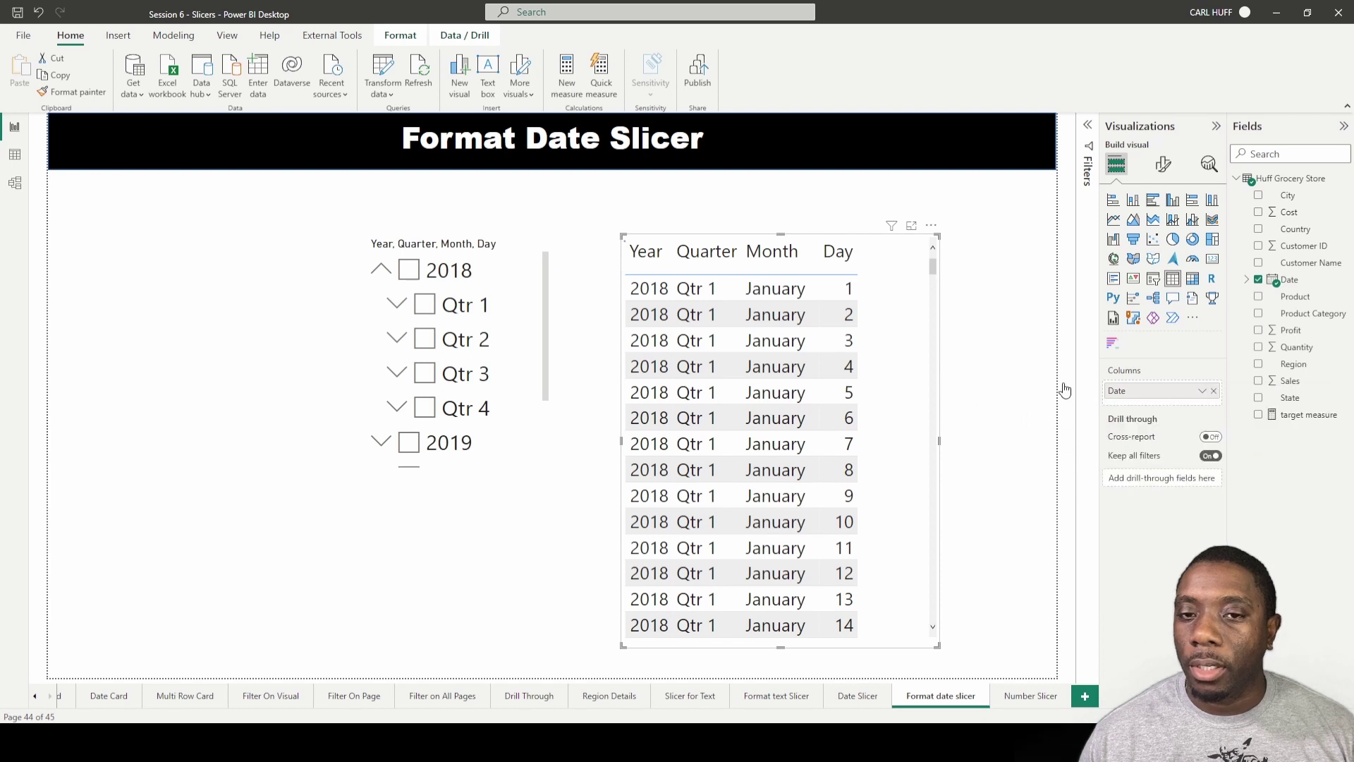
click(426, 305)
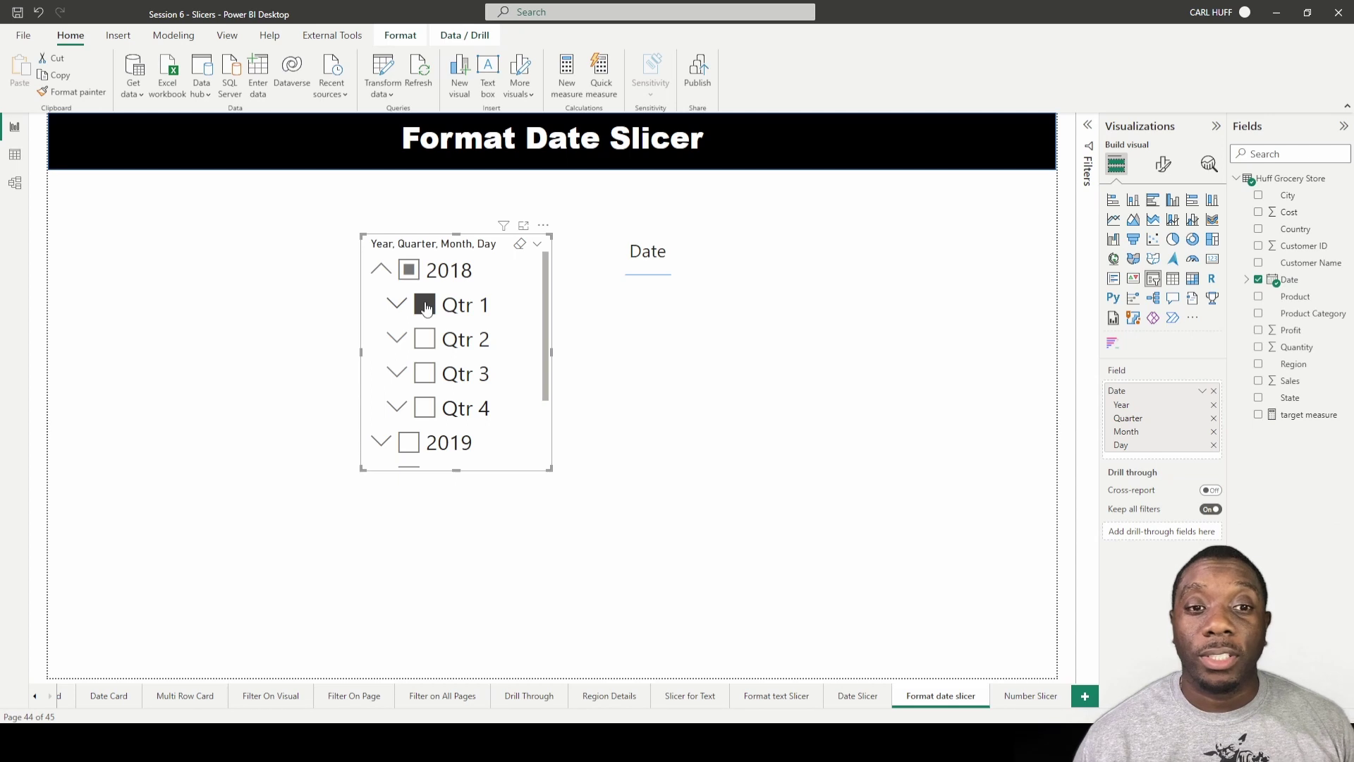
Test filtering by 2018 Qtr 2, Qtr 3 and Qtr 4, then clear it and collapse 2018.
click(426, 340)
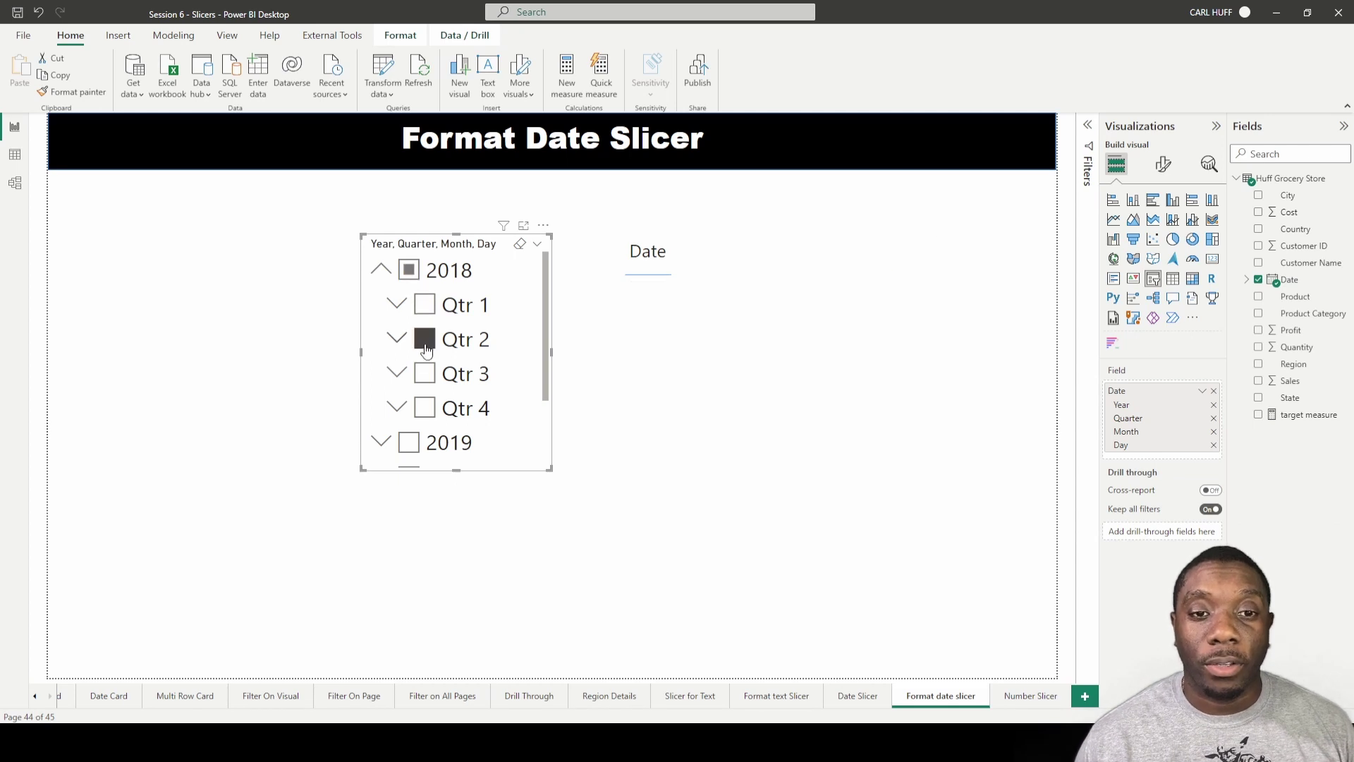
click(425, 374)
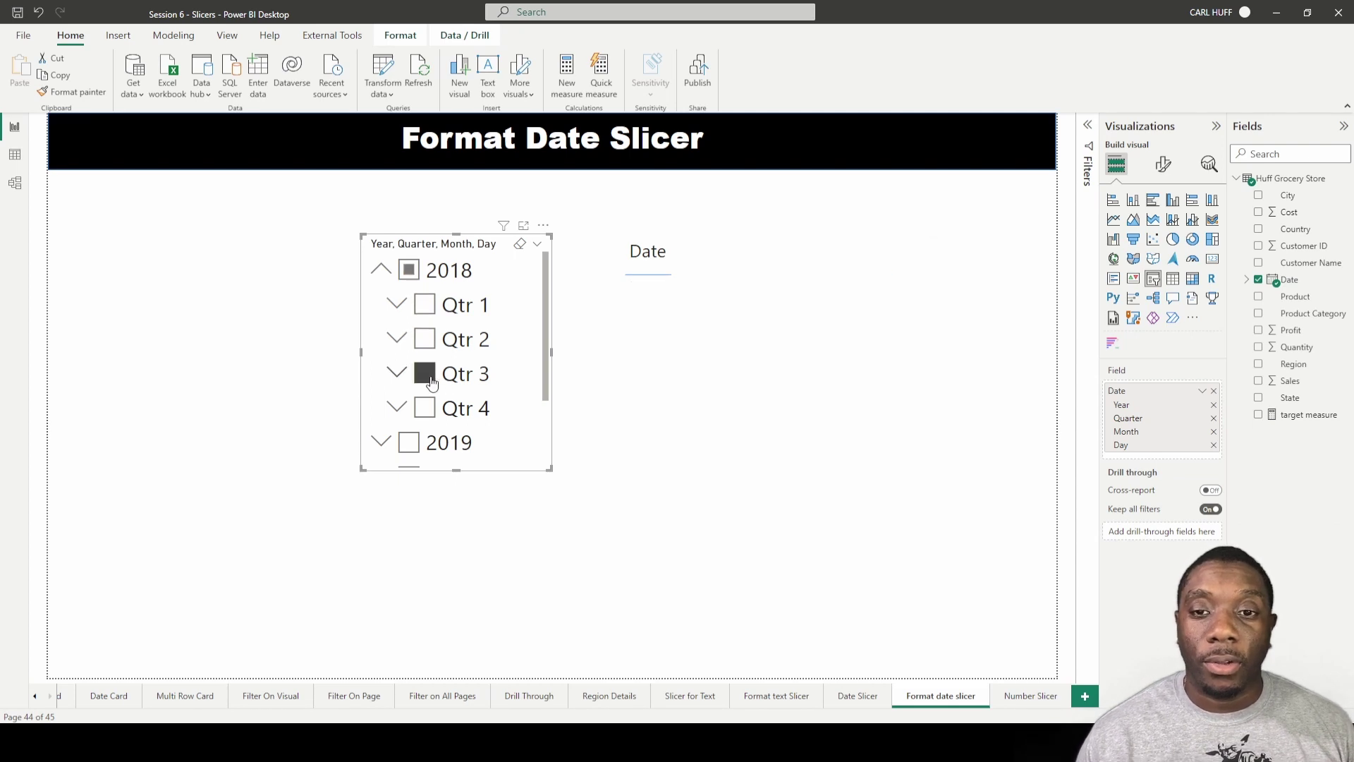
click(425, 408)
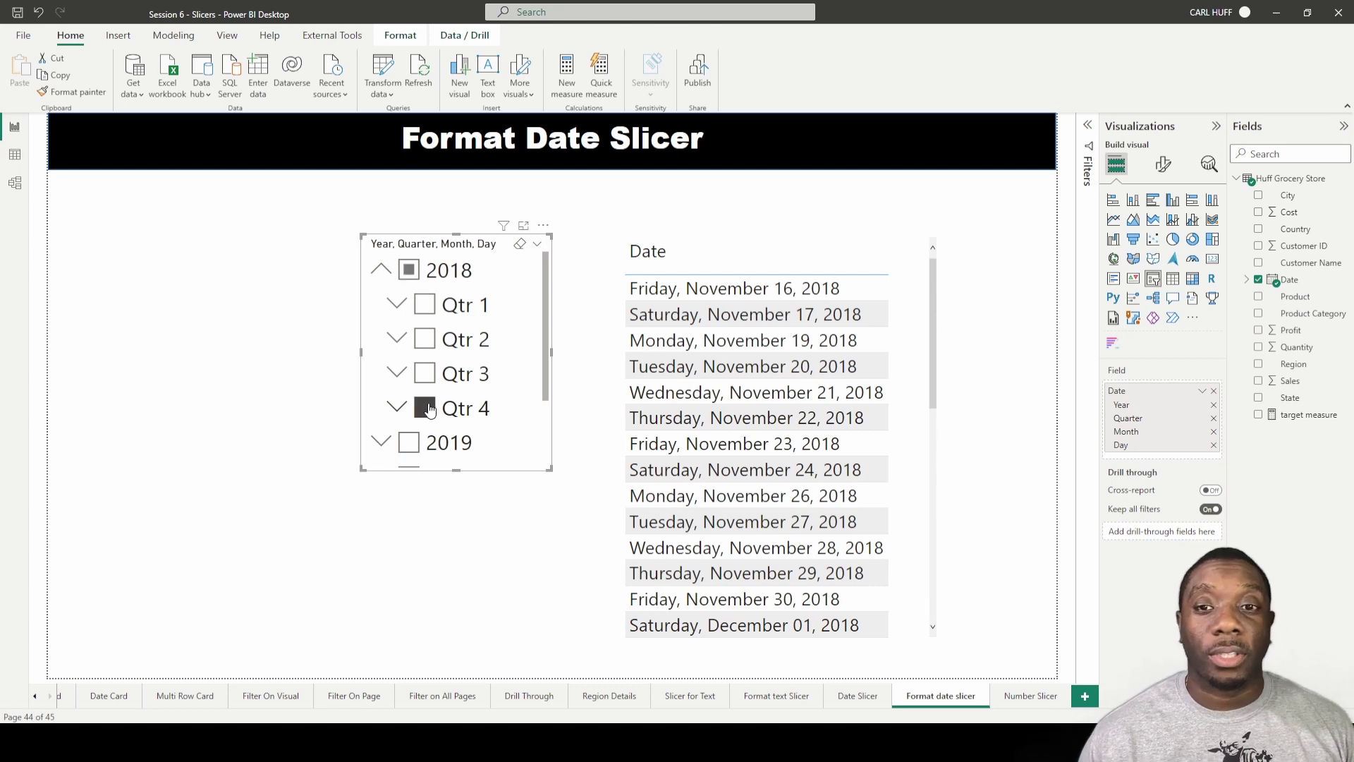
click(427, 409)
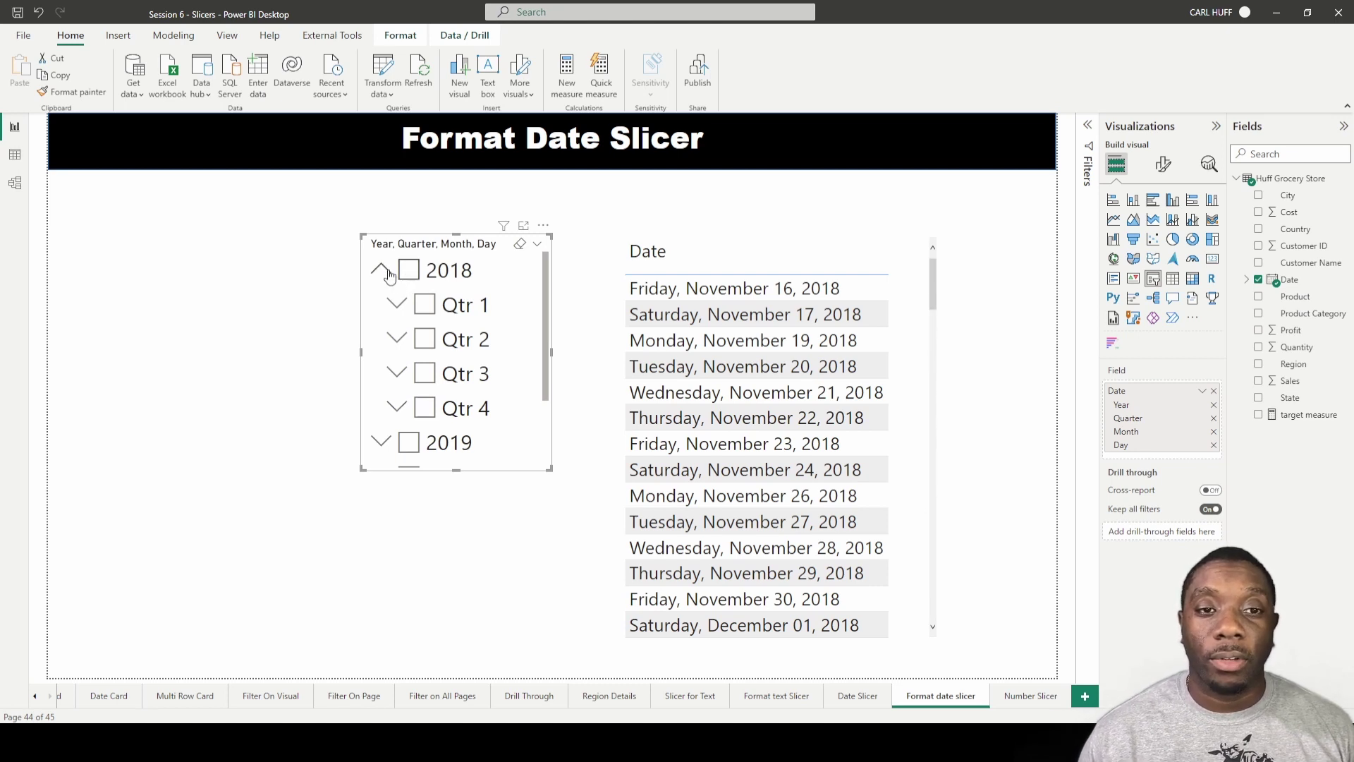
click(381, 270)
Expand 2019, test and clear its Qtr 1 filter, then collapse 2019.
click(381, 303)
click(423, 342)
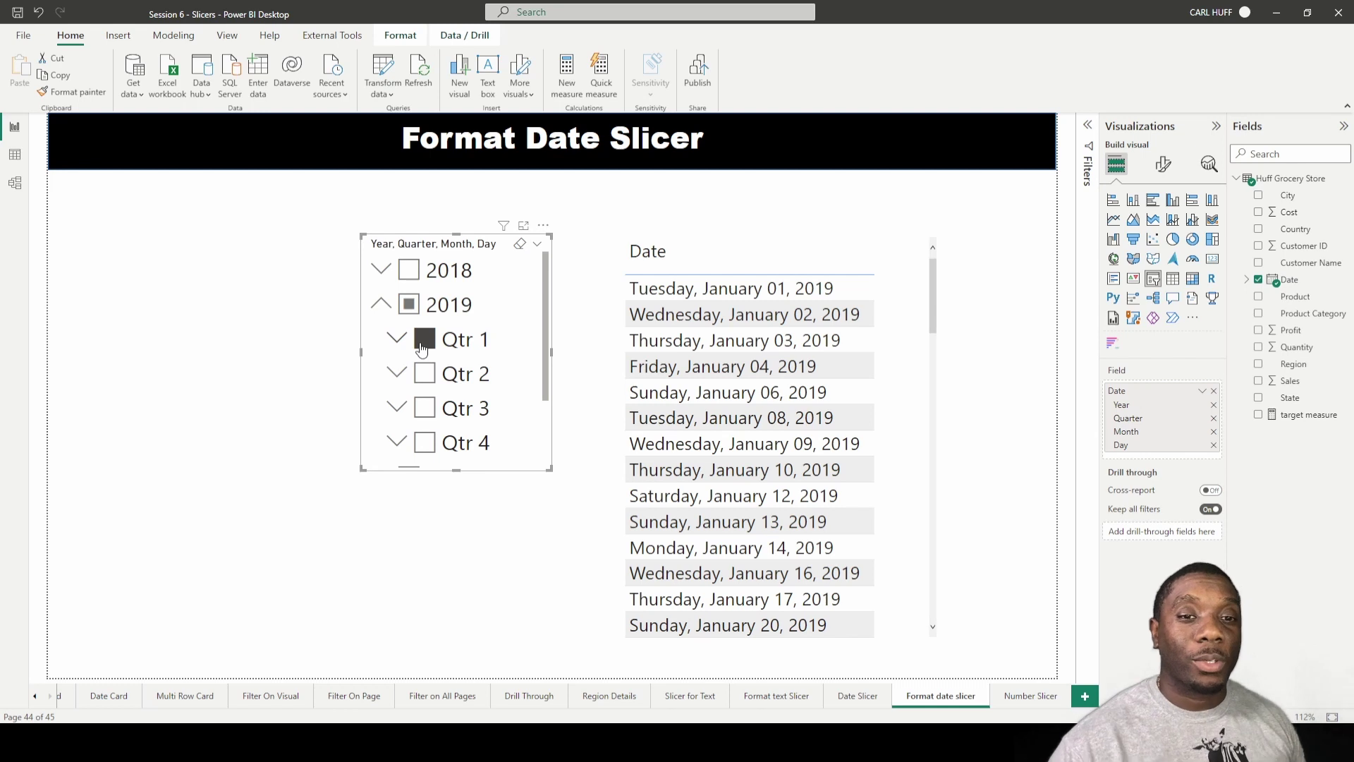
click(426, 340)
click(381, 303)
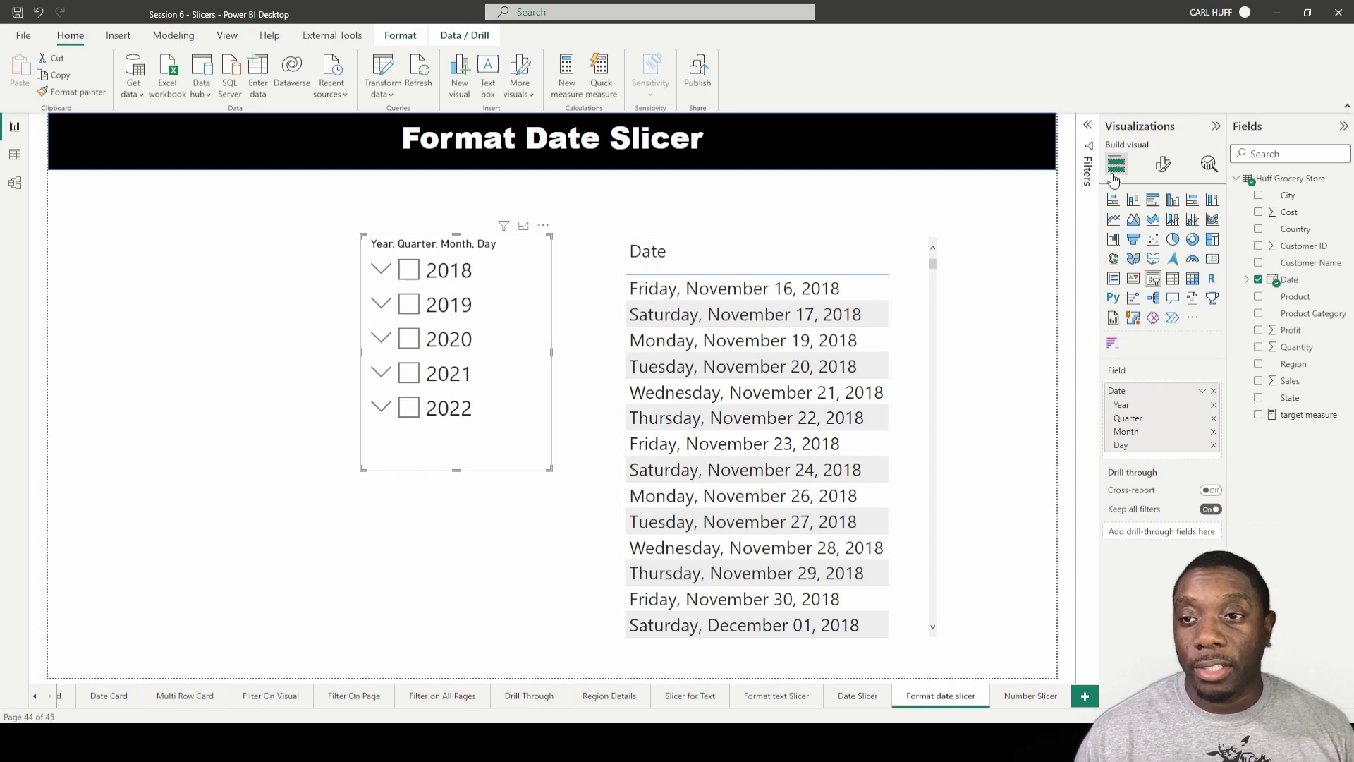
Turn on Select all in the slicer's Selection settings and test selecting and clearing everything.
click(1160, 169)
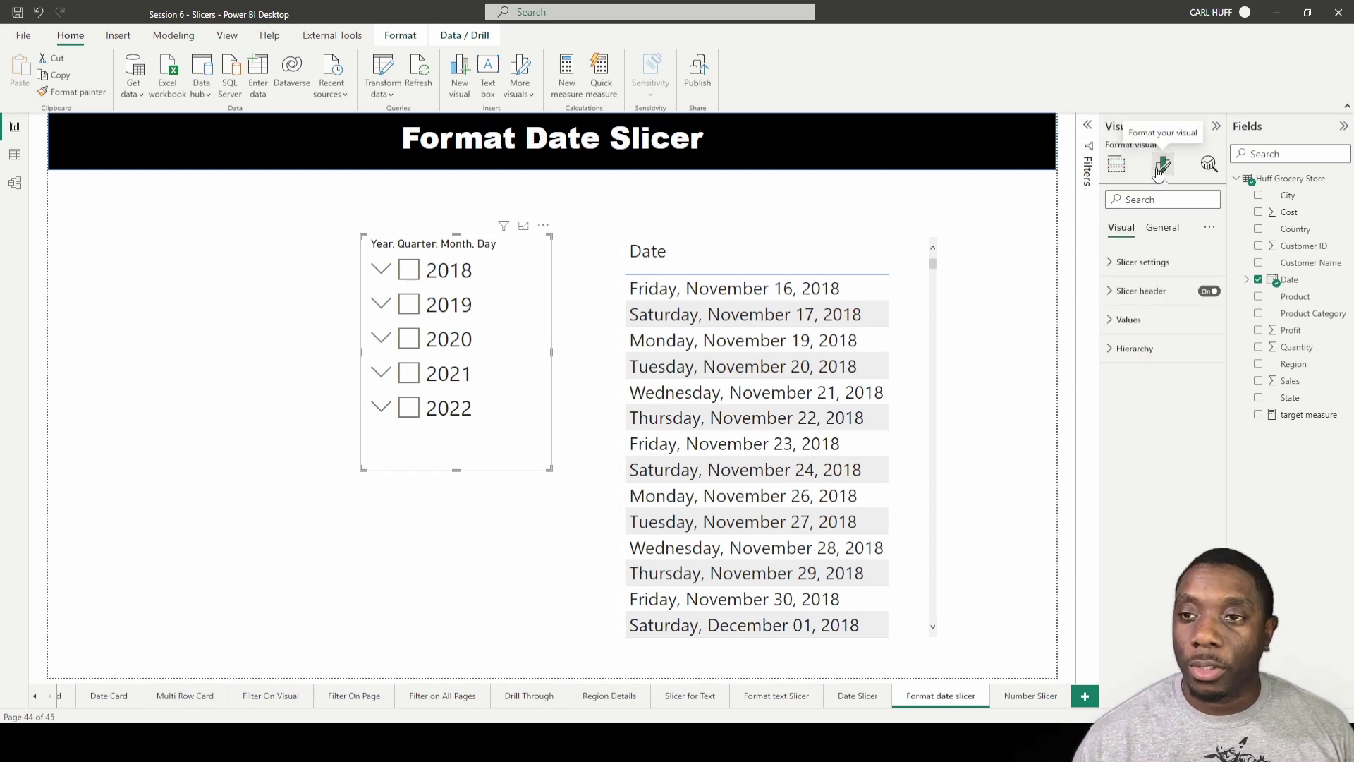
click(1110, 264)
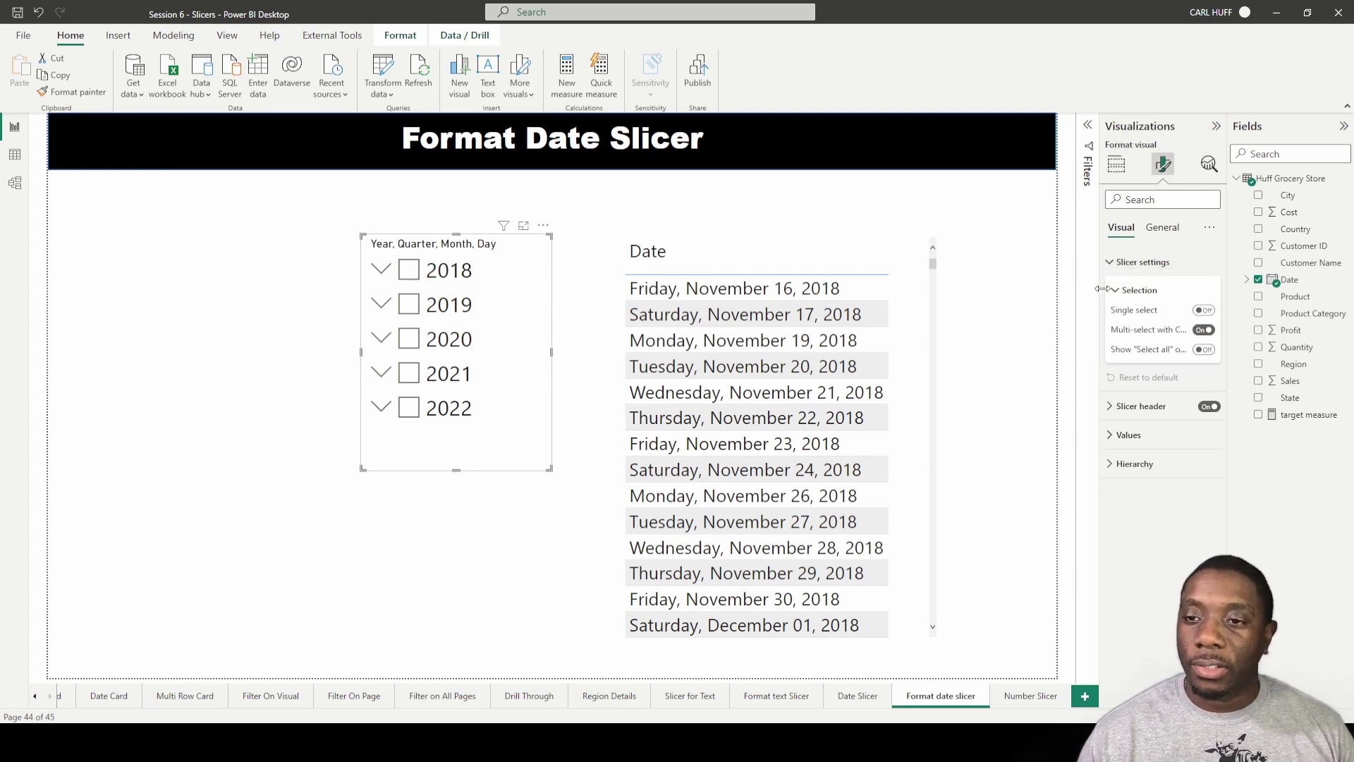
click(1202, 350)
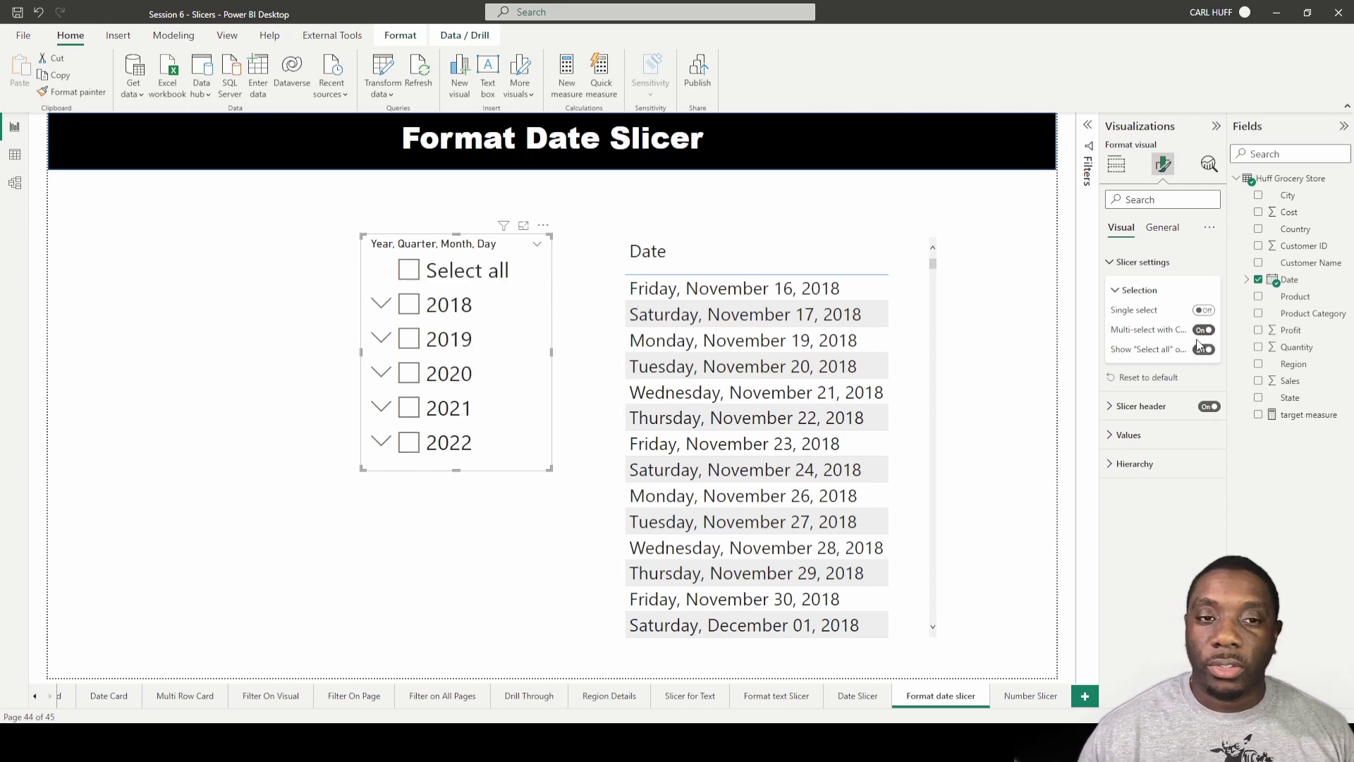
click(409, 272)
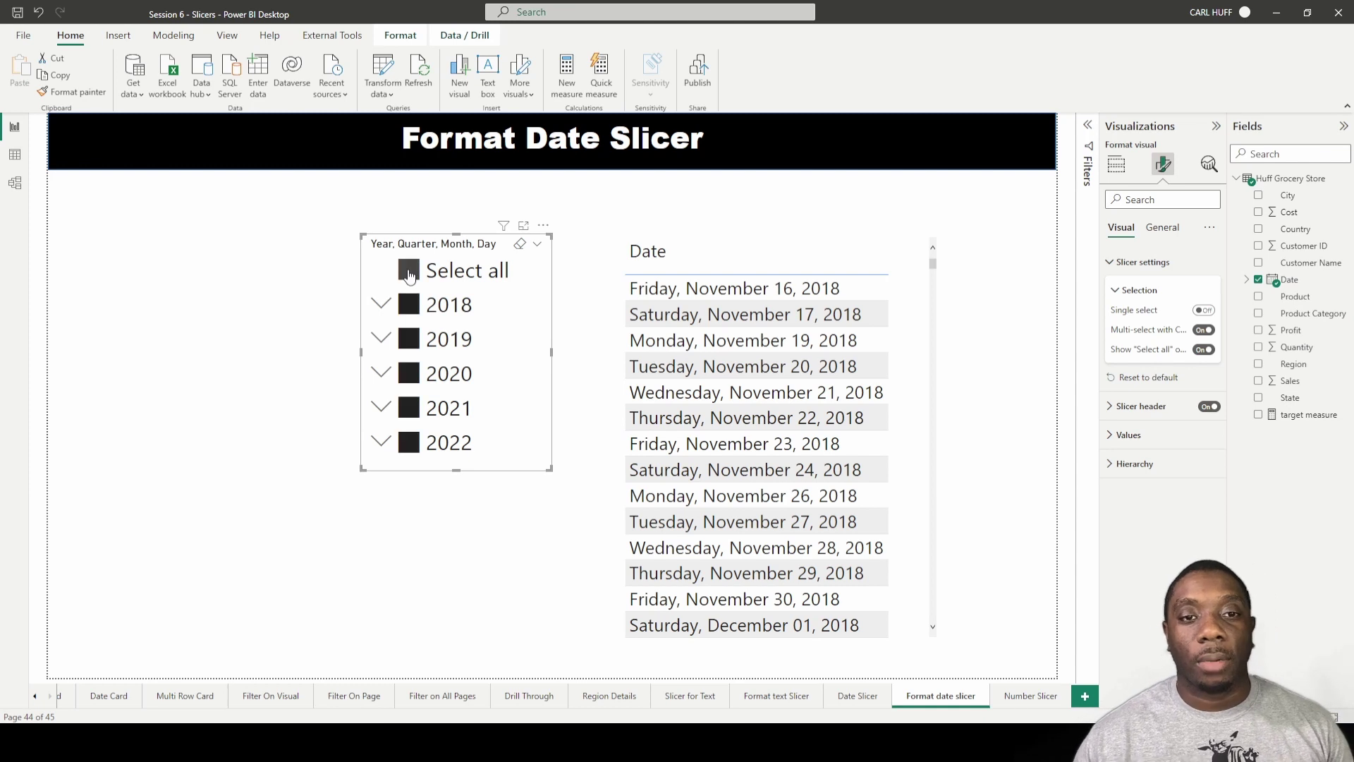
click(409, 272)
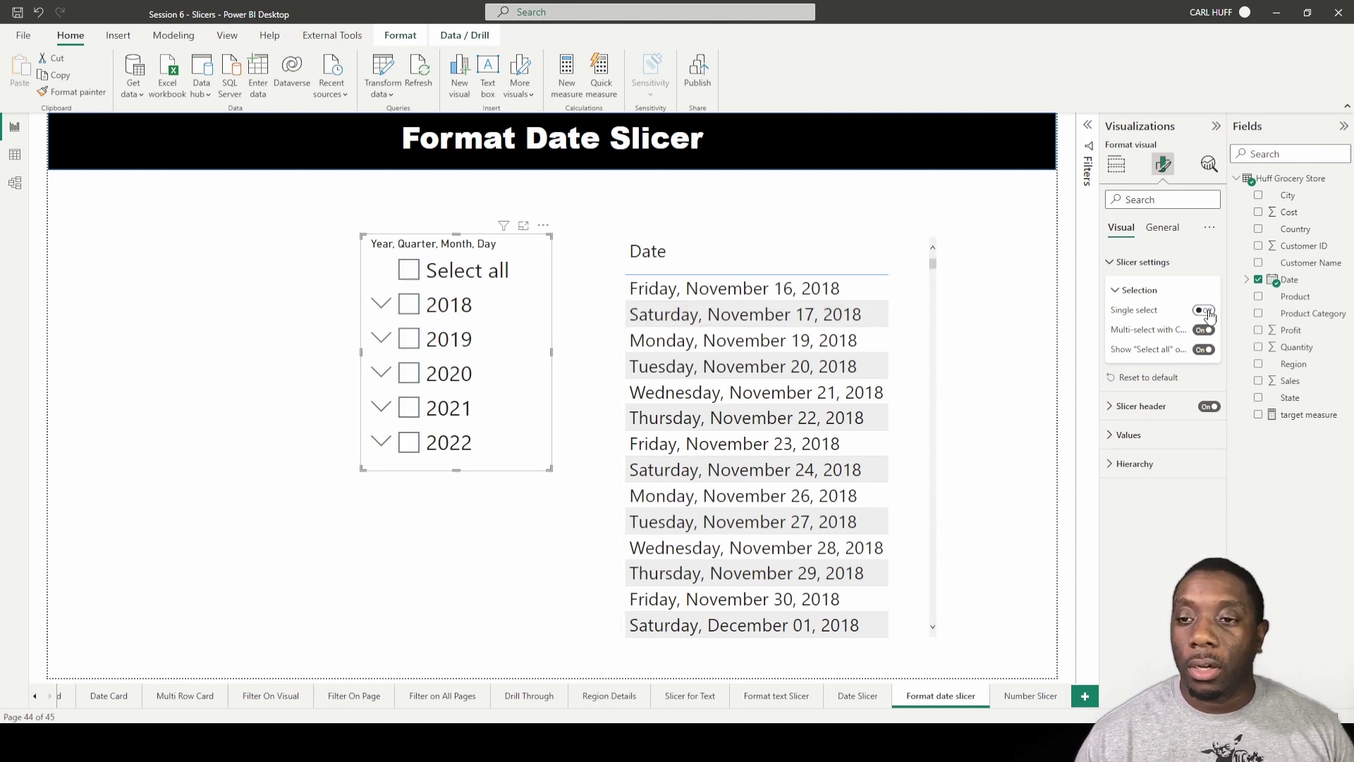
Turn off Multi-select with Ctrl, tick years 2018 through 2022, then untick them all.
click(1203, 330)
click(409, 304)
click(410, 341)
click(409, 374)
click(409, 407)
click(408, 443)
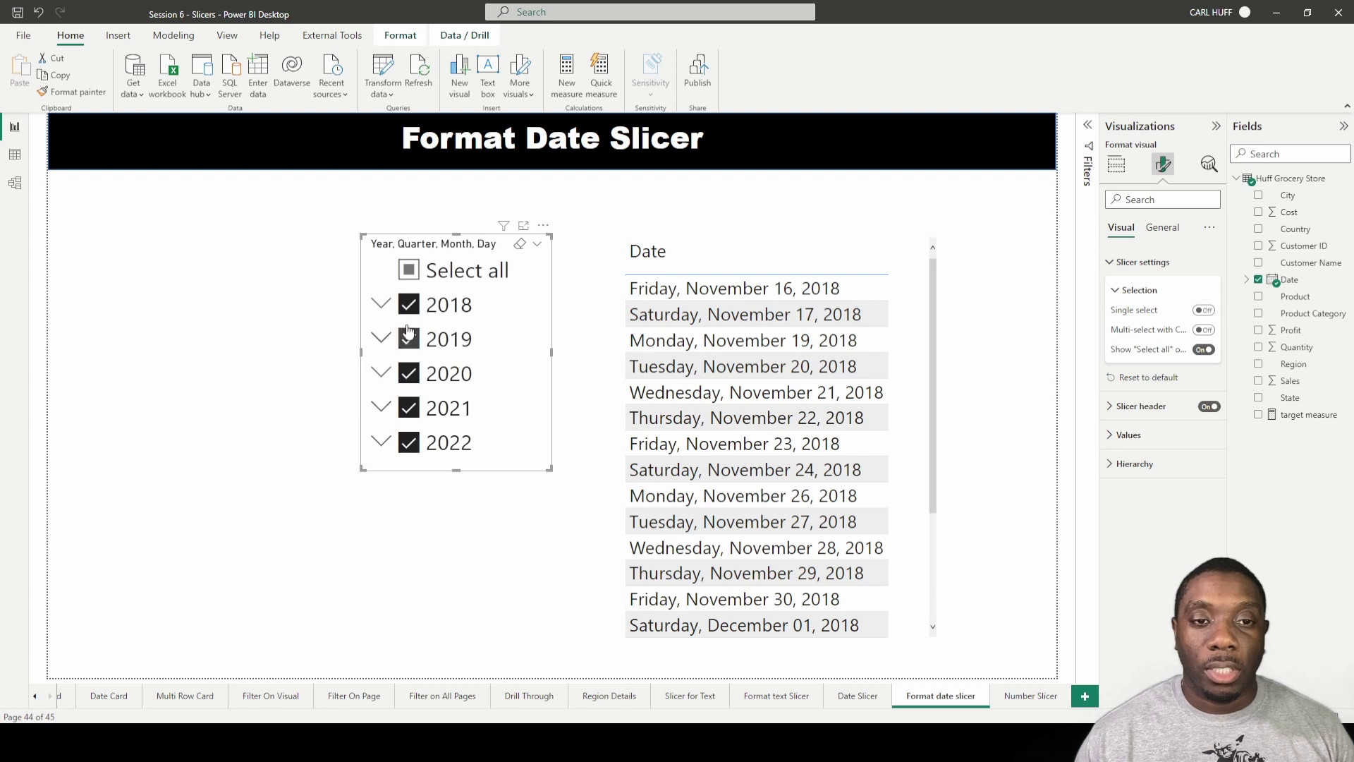
click(410, 272)
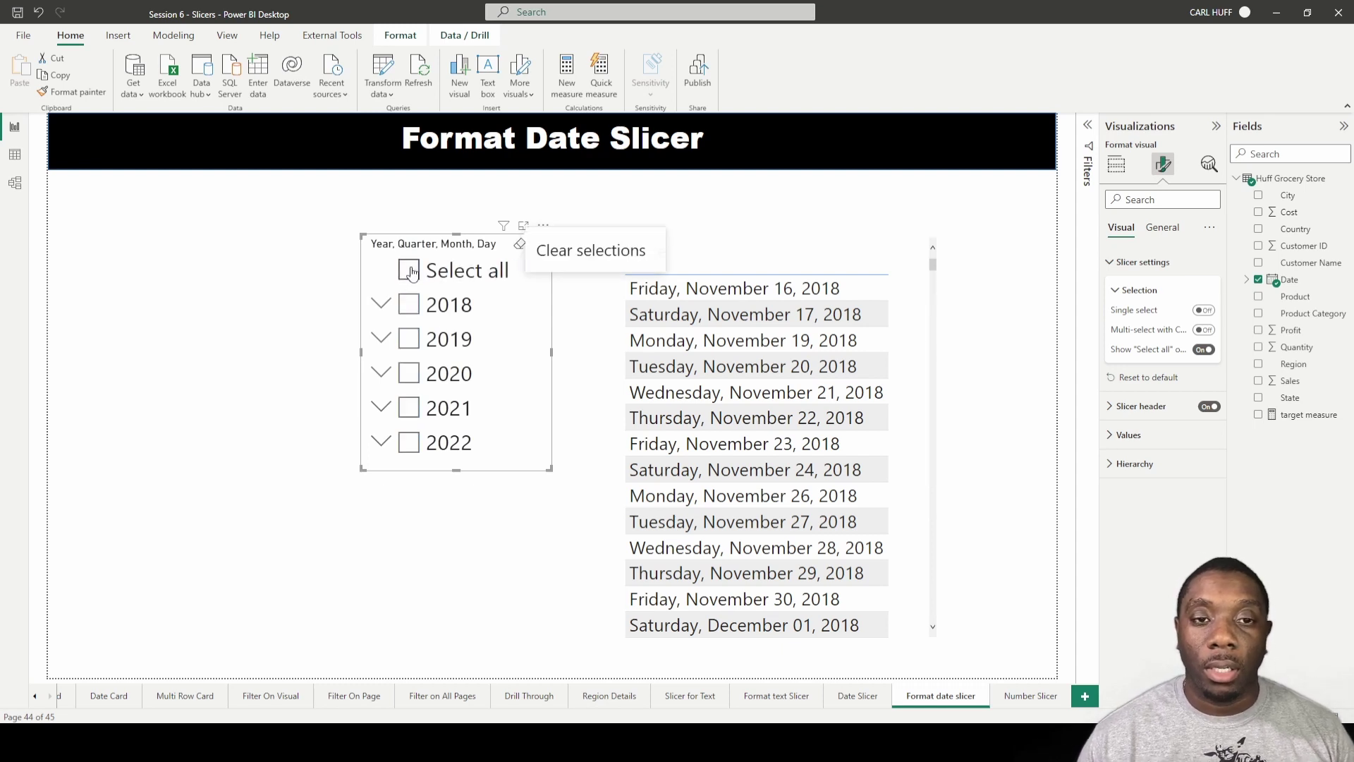
Set the slicer header title text to 'Dates'.
click(1128, 262)
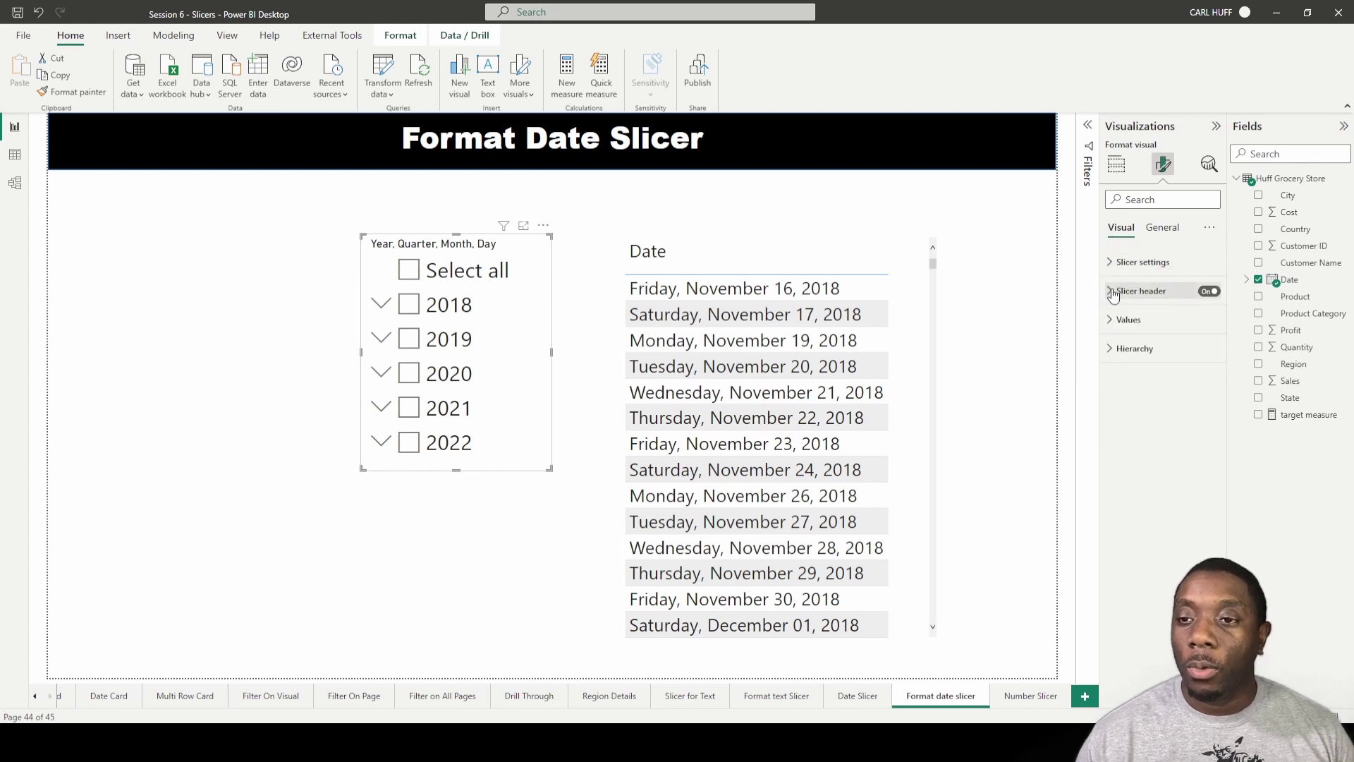
click(1113, 292)
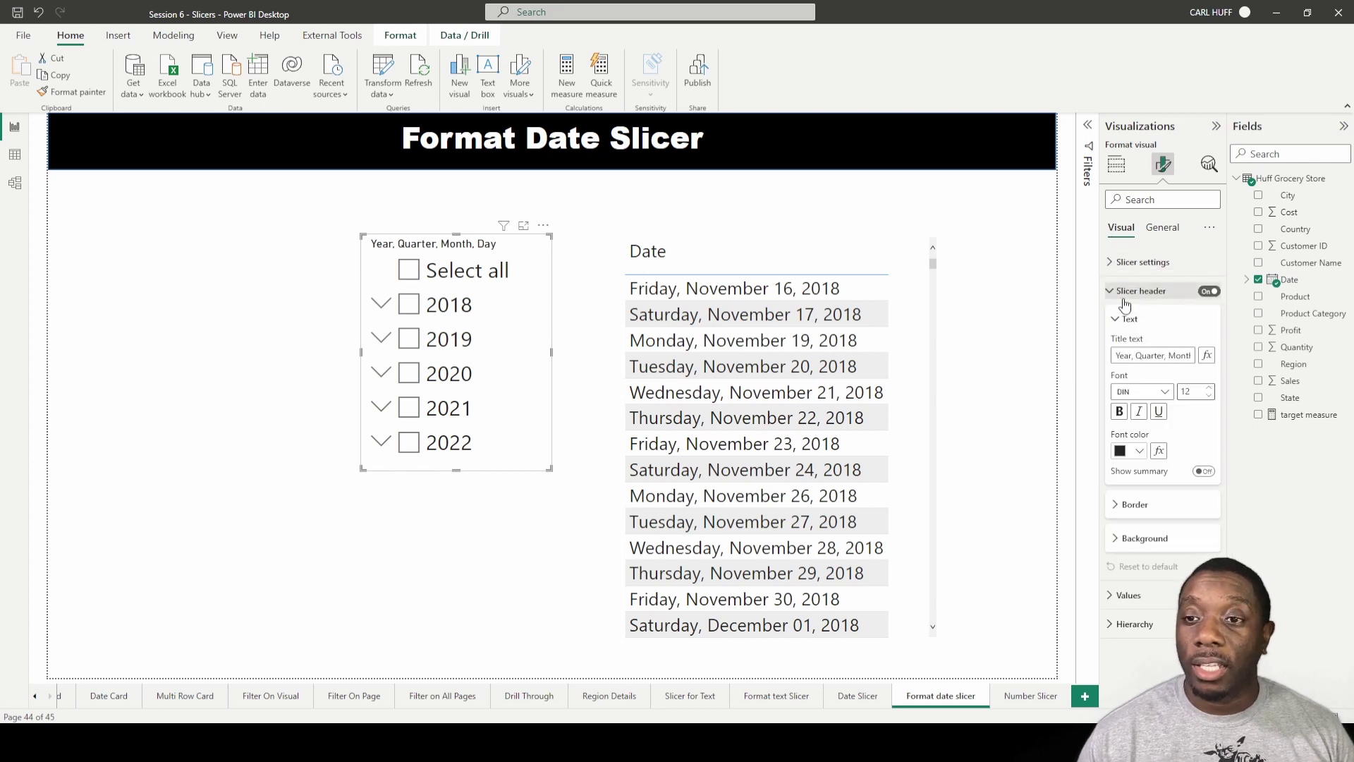
click(1210, 291)
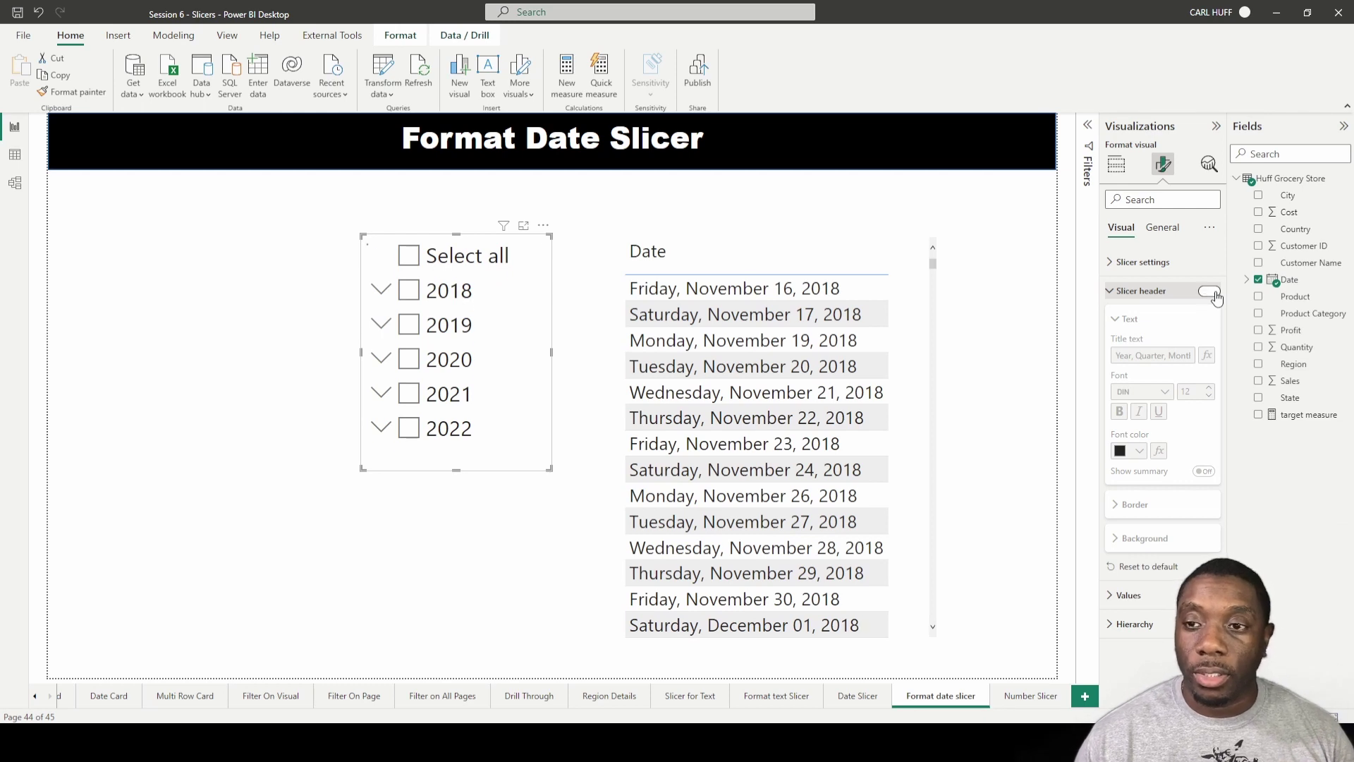
click(1211, 292)
click(1164, 356)
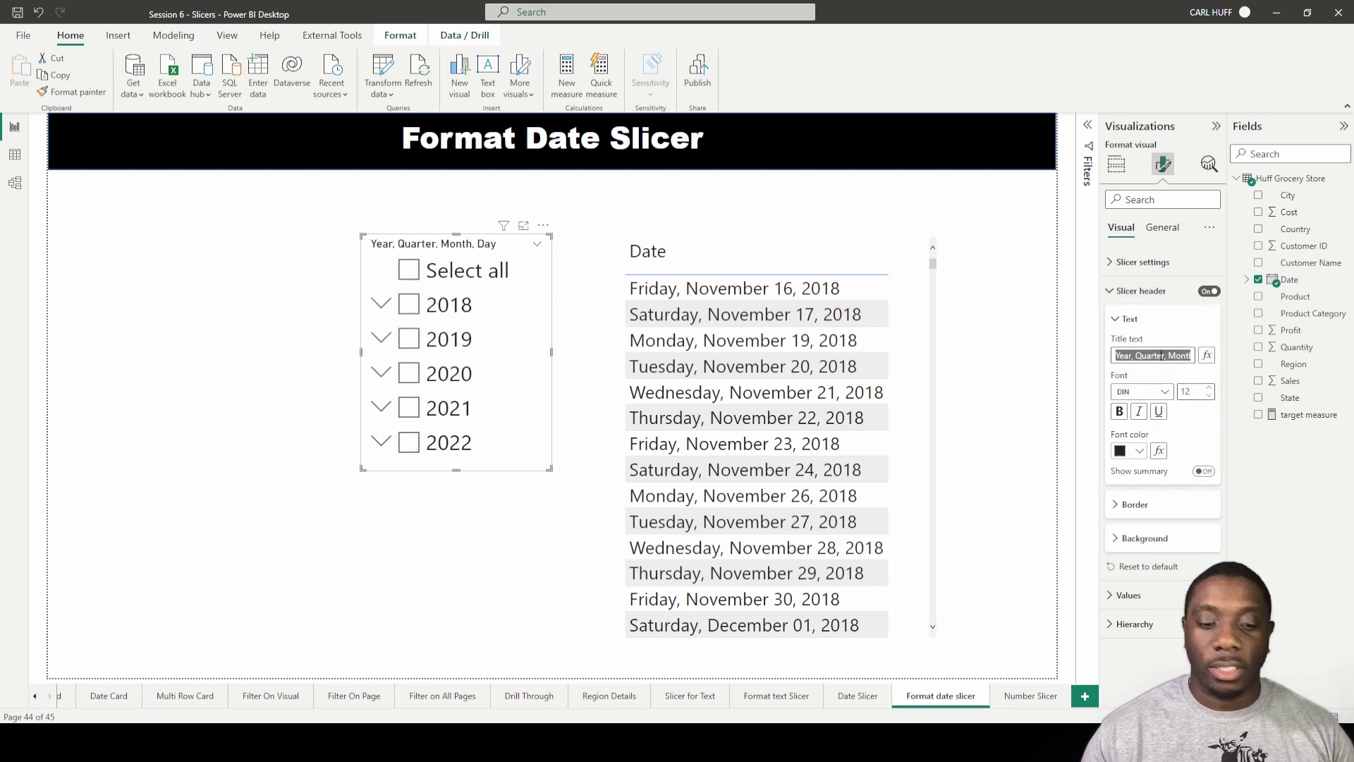
text(Dates)
key(Return)
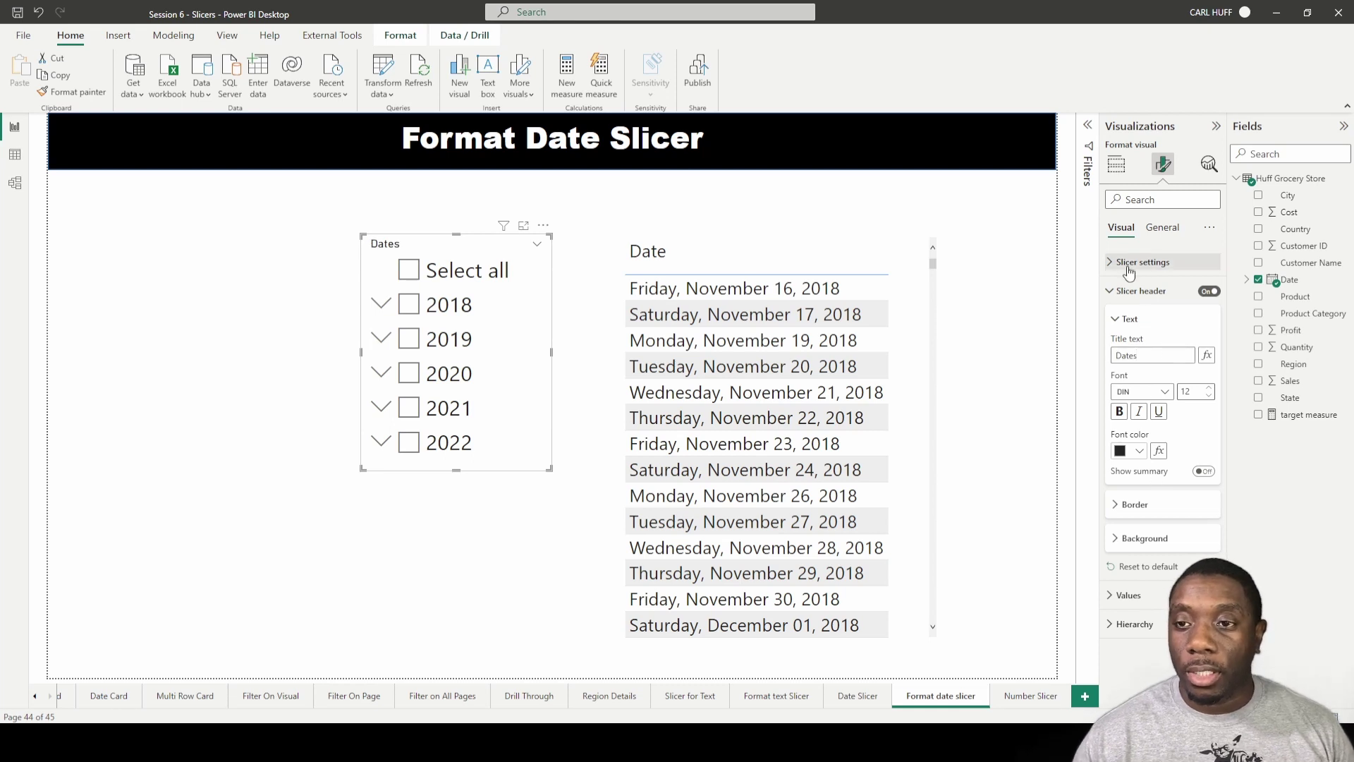
Give the header a black border on the top, bottom, left and right.
click(1116, 321)
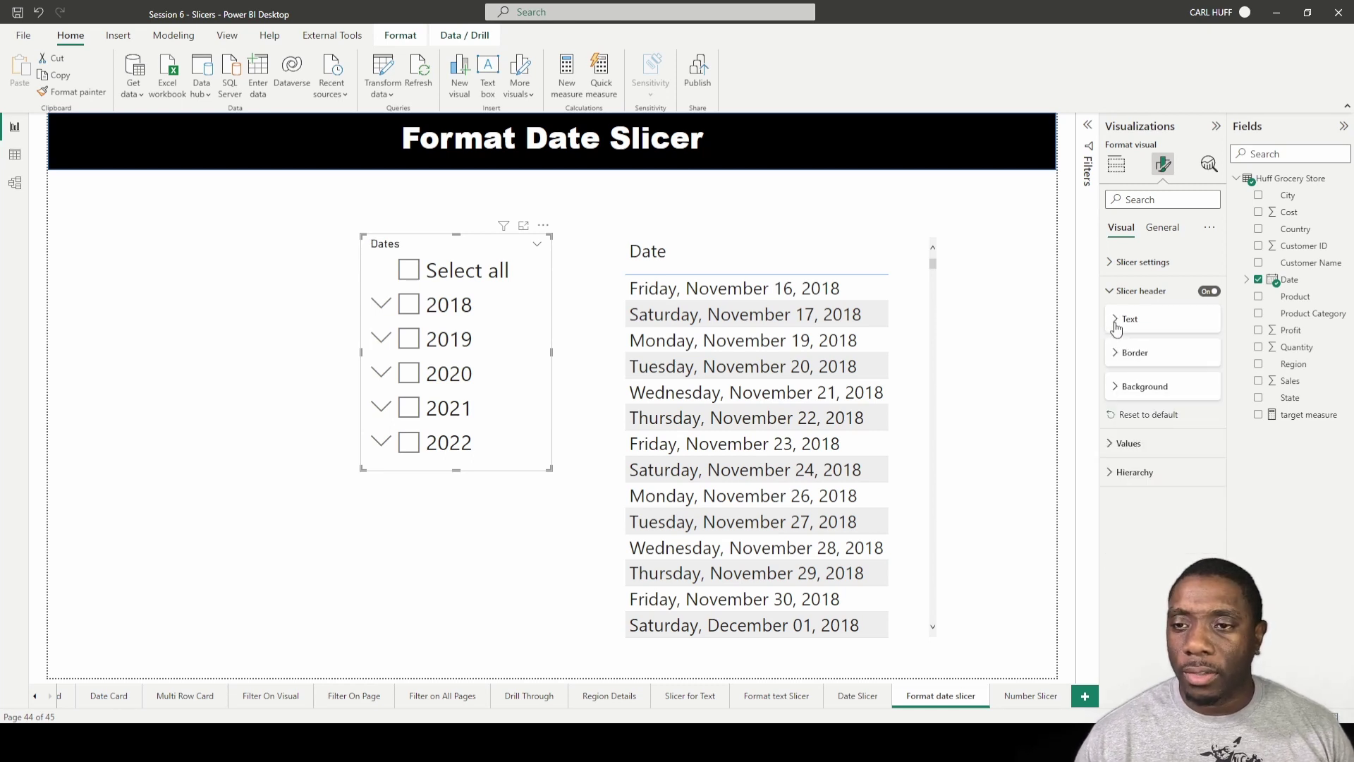
click(1118, 356)
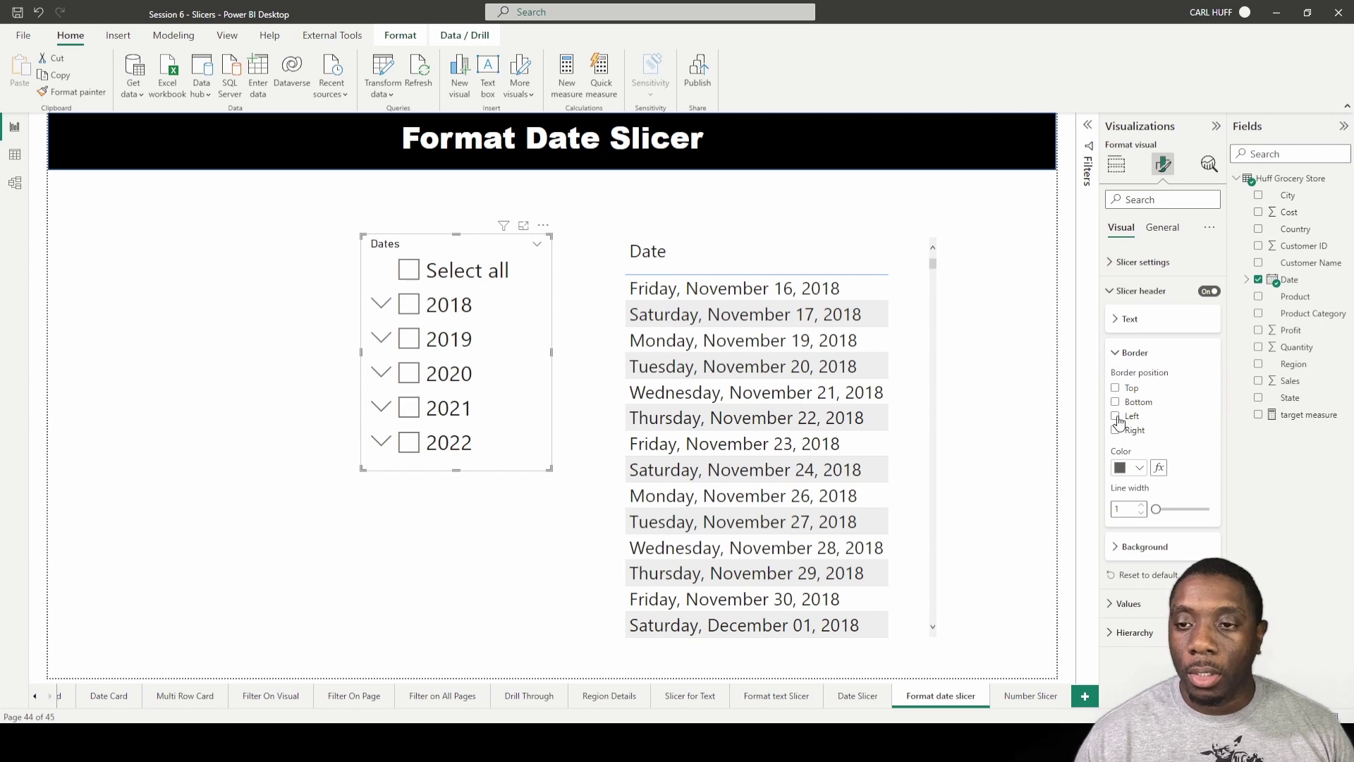
click(1137, 469)
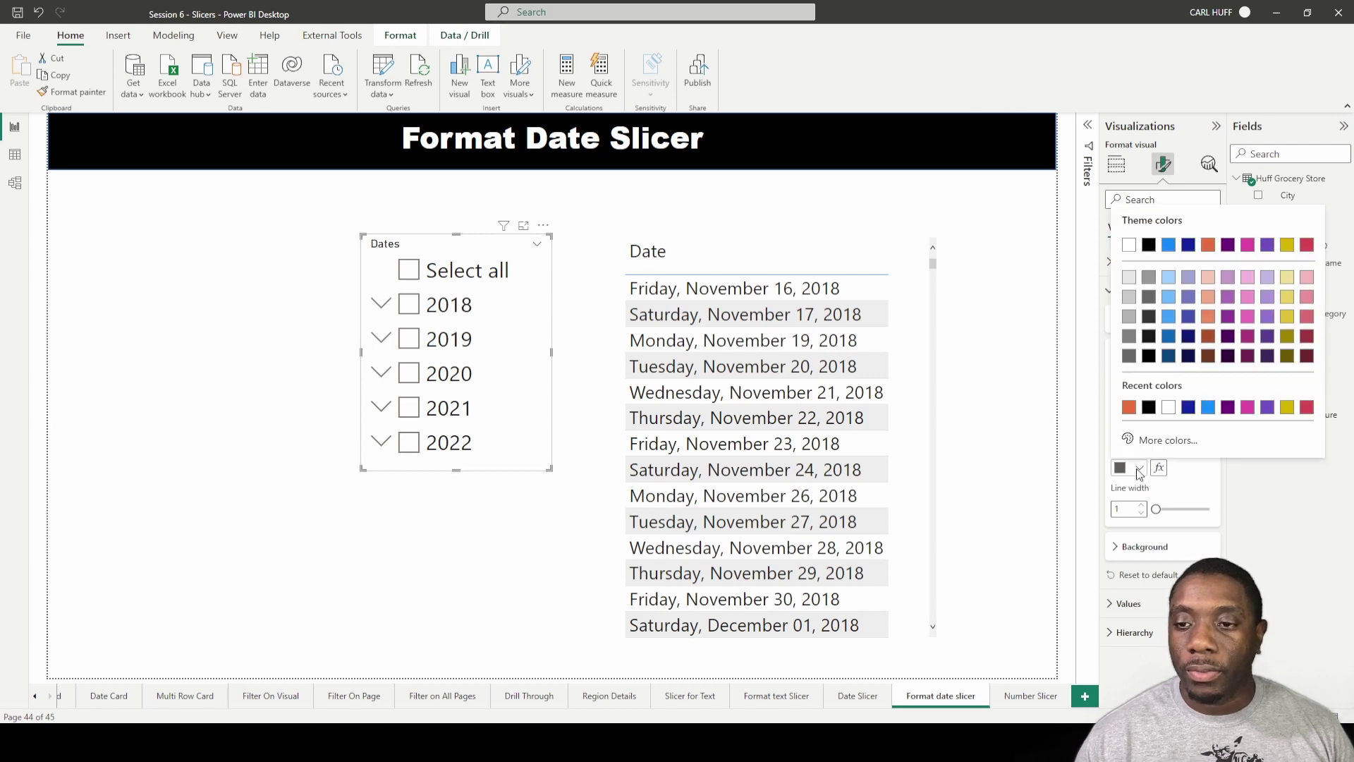
click(1149, 245)
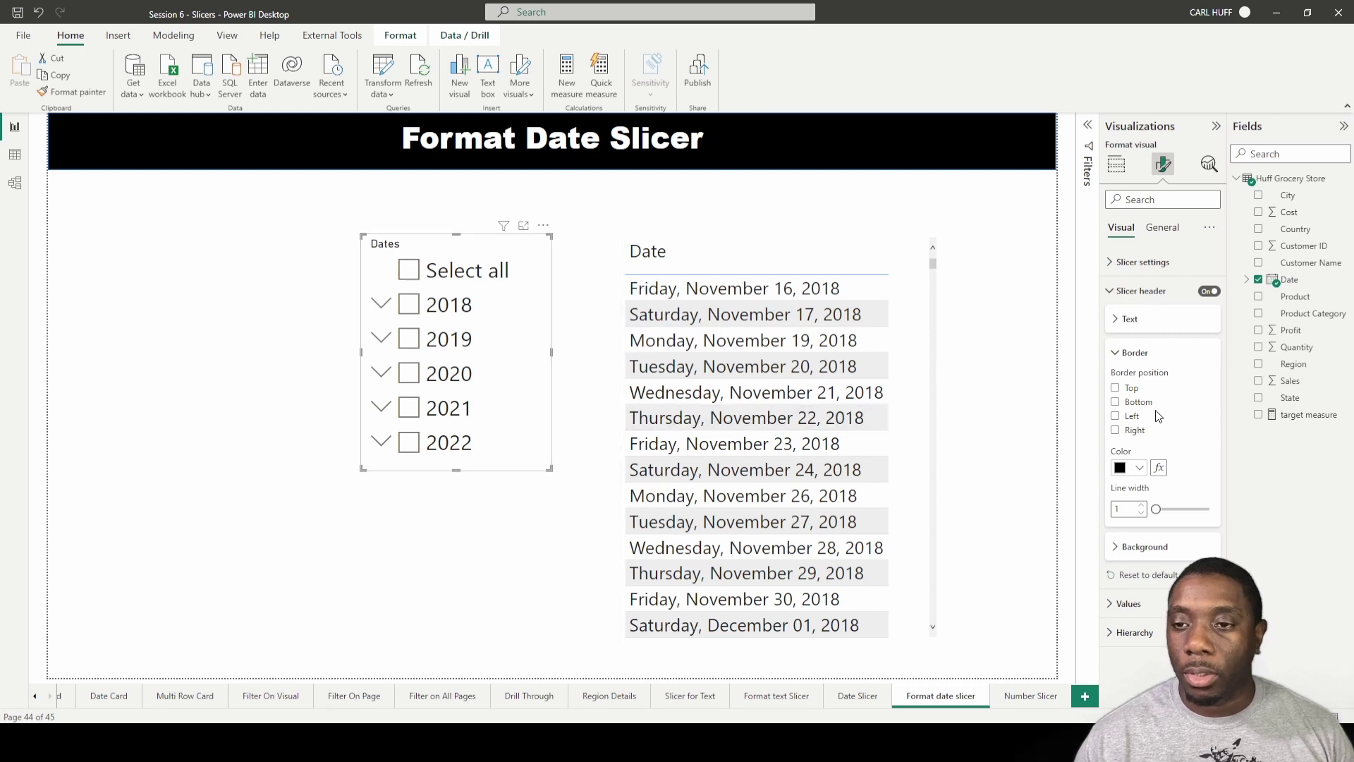
click(1115, 388)
click(1116, 403)
click(1116, 416)
click(1115, 431)
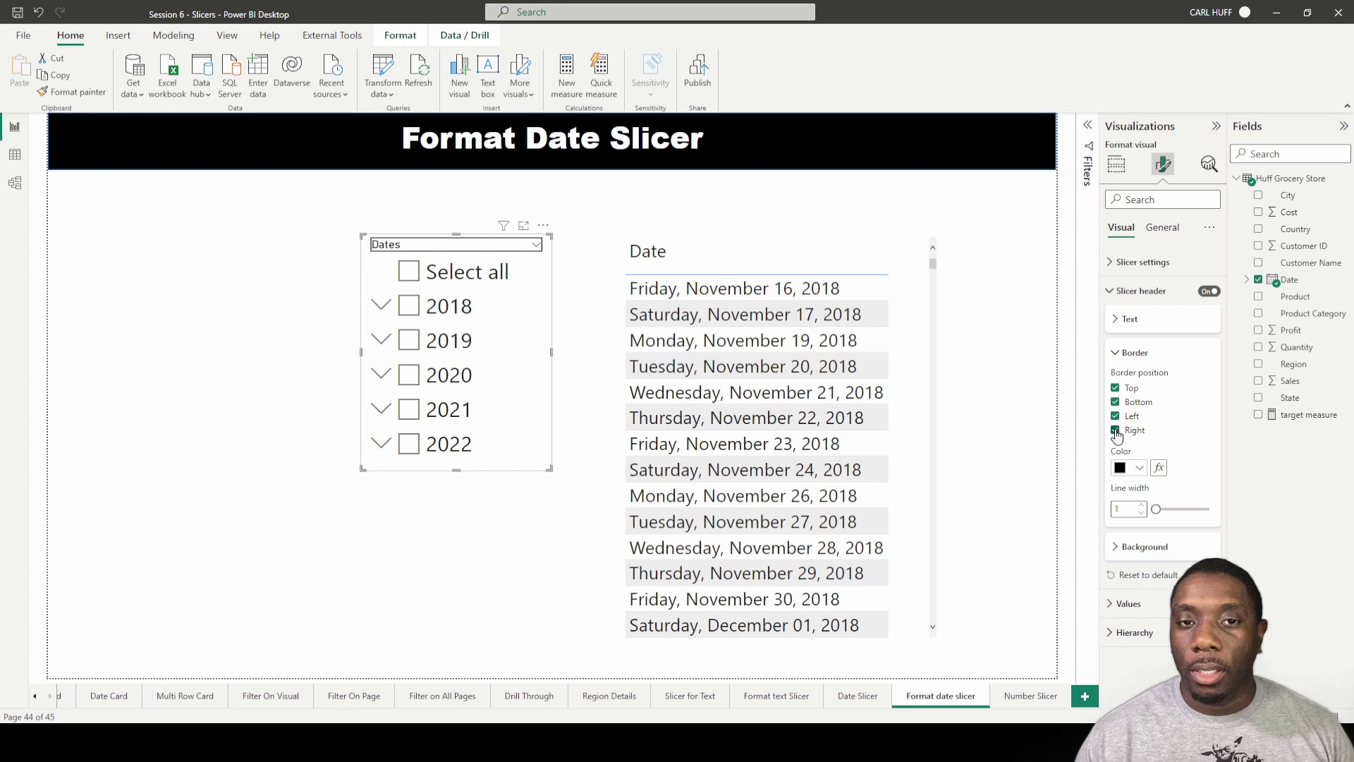
click(1117, 352)
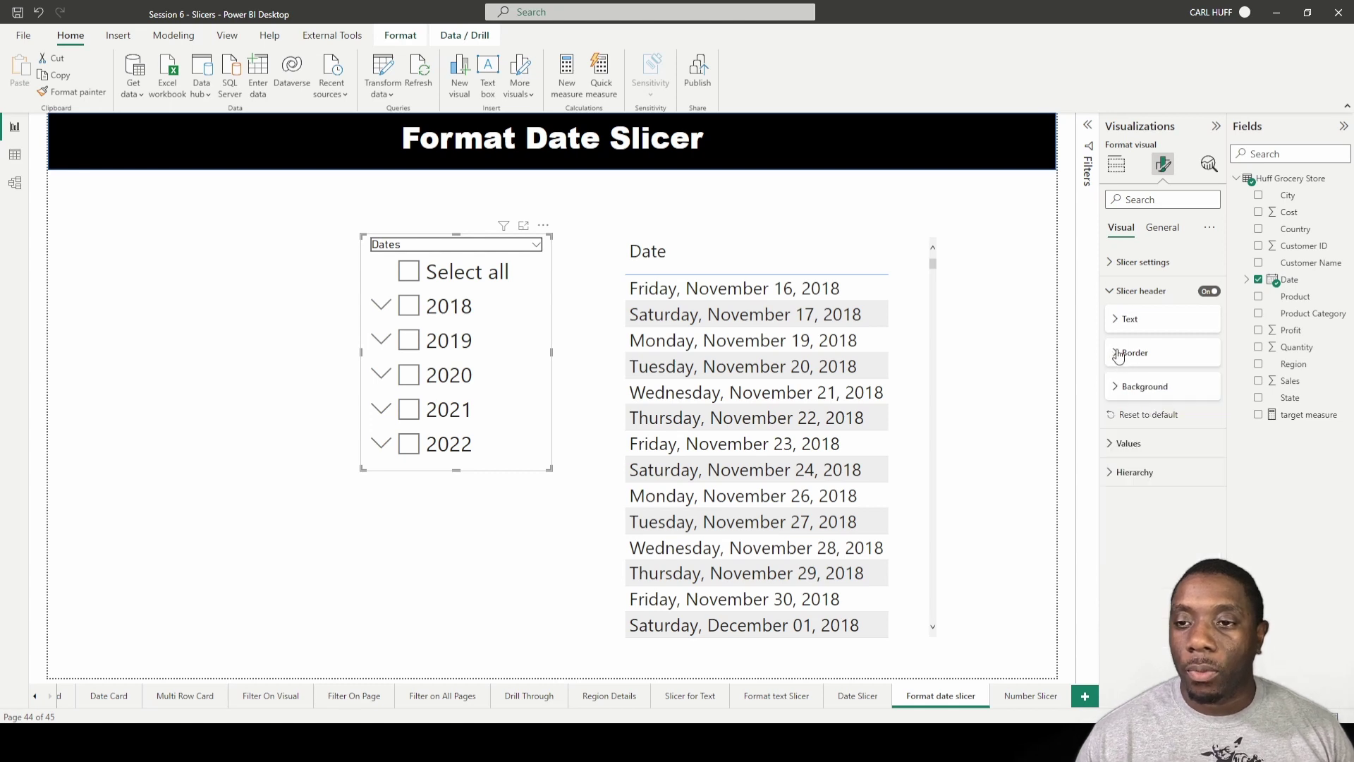
Fill the Dates header background with light blue.
click(1116, 387)
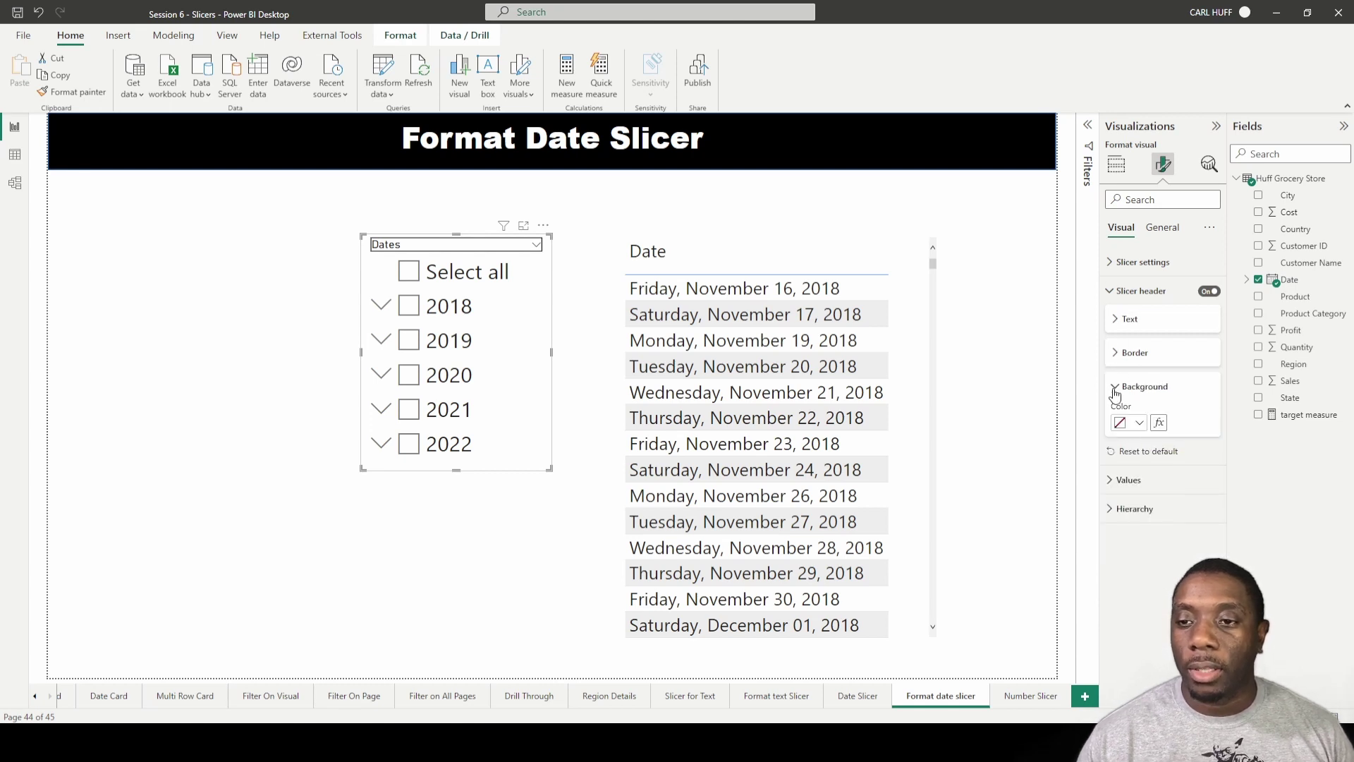
click(1128, 423)
click(1168, 504)
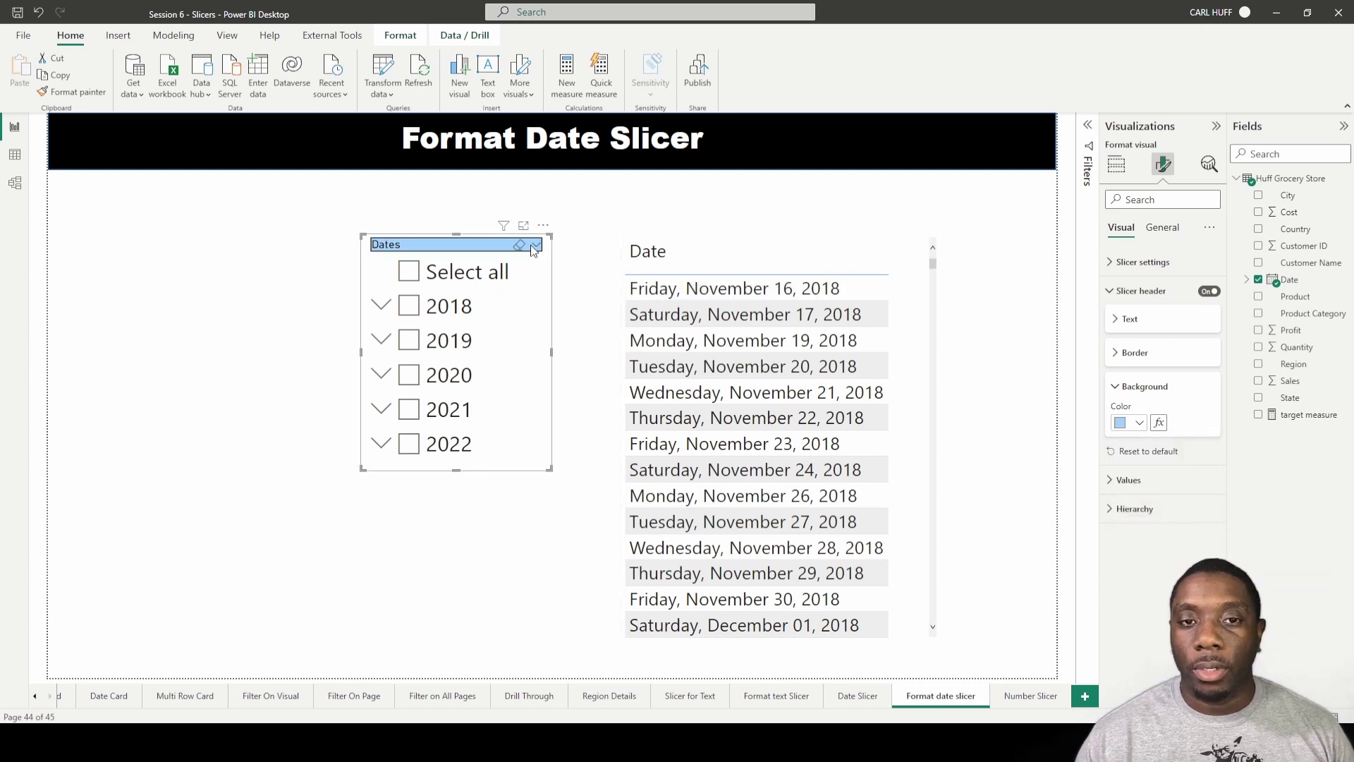
click(1112, 484)
scroll(1121, 497, down, 2)
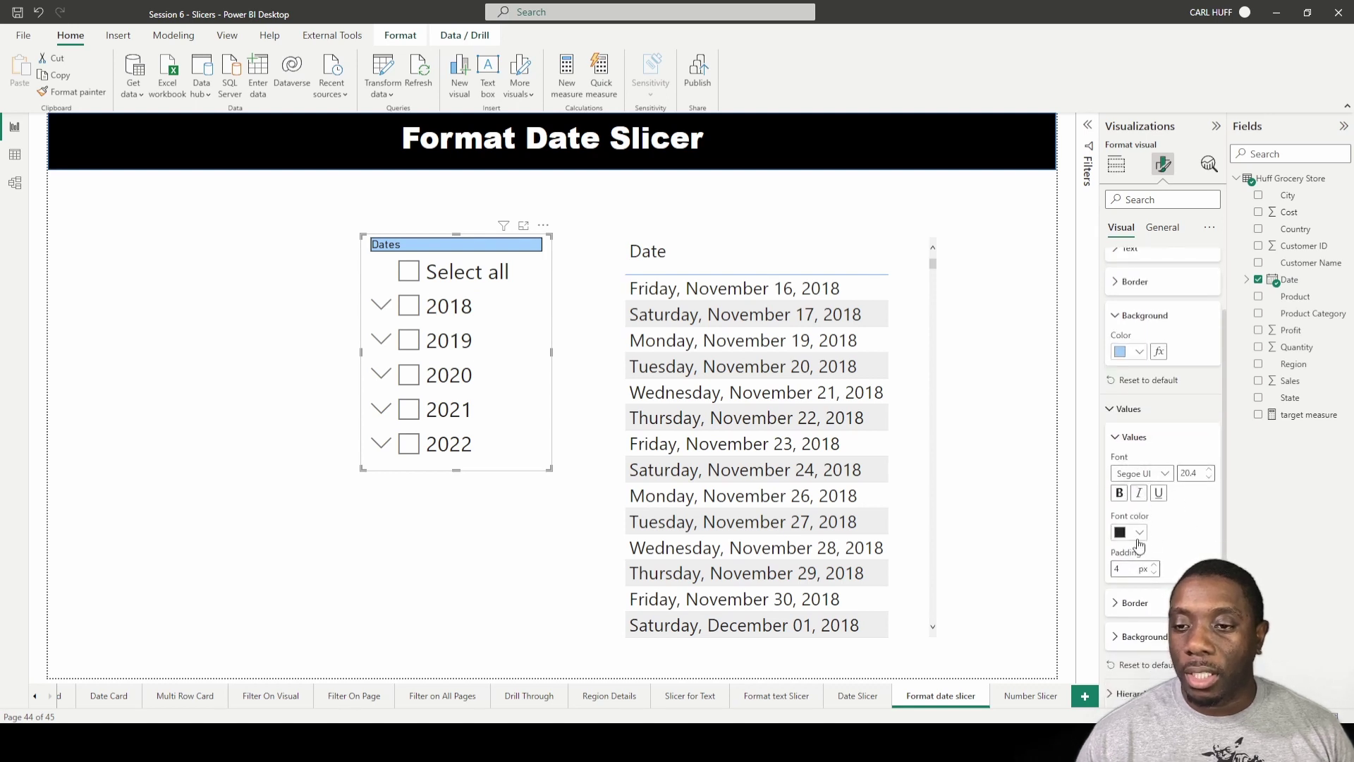
click(1112, 409)
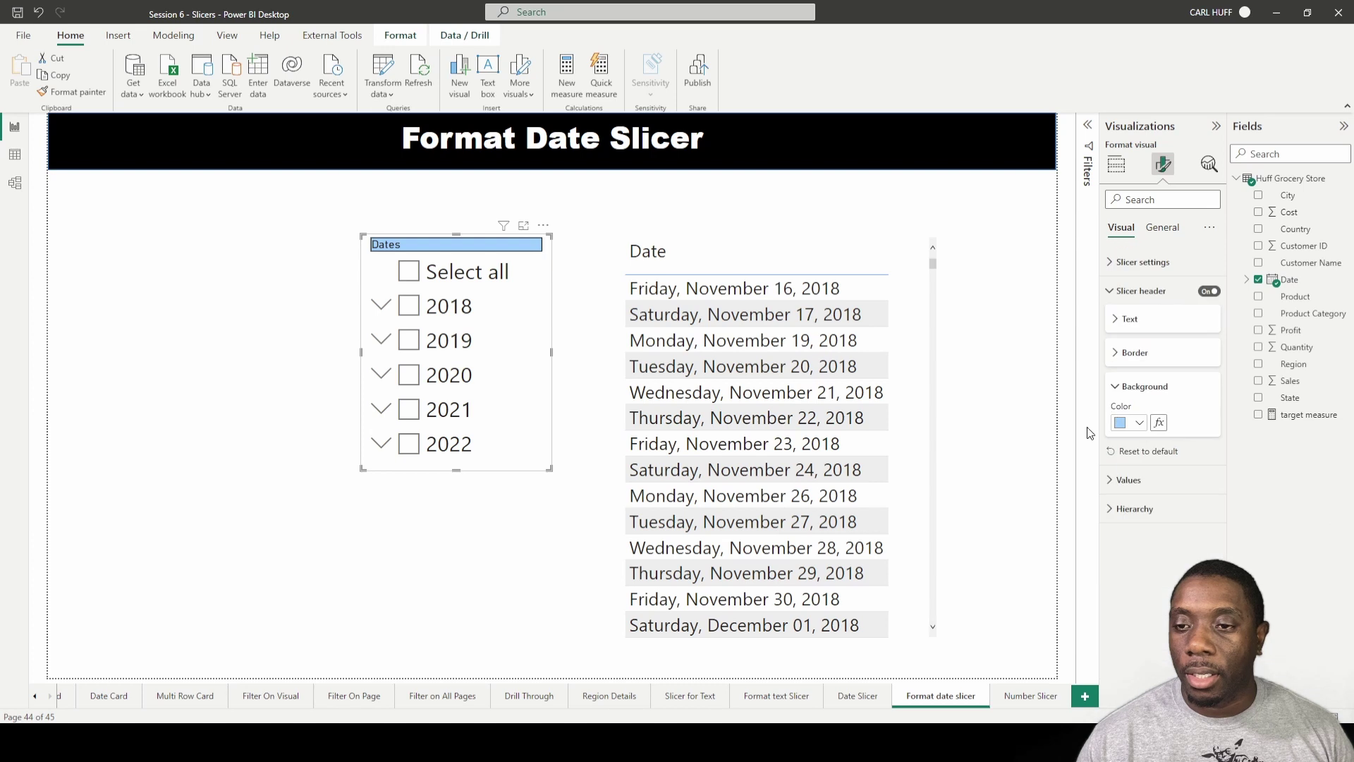
click(1112, 511)
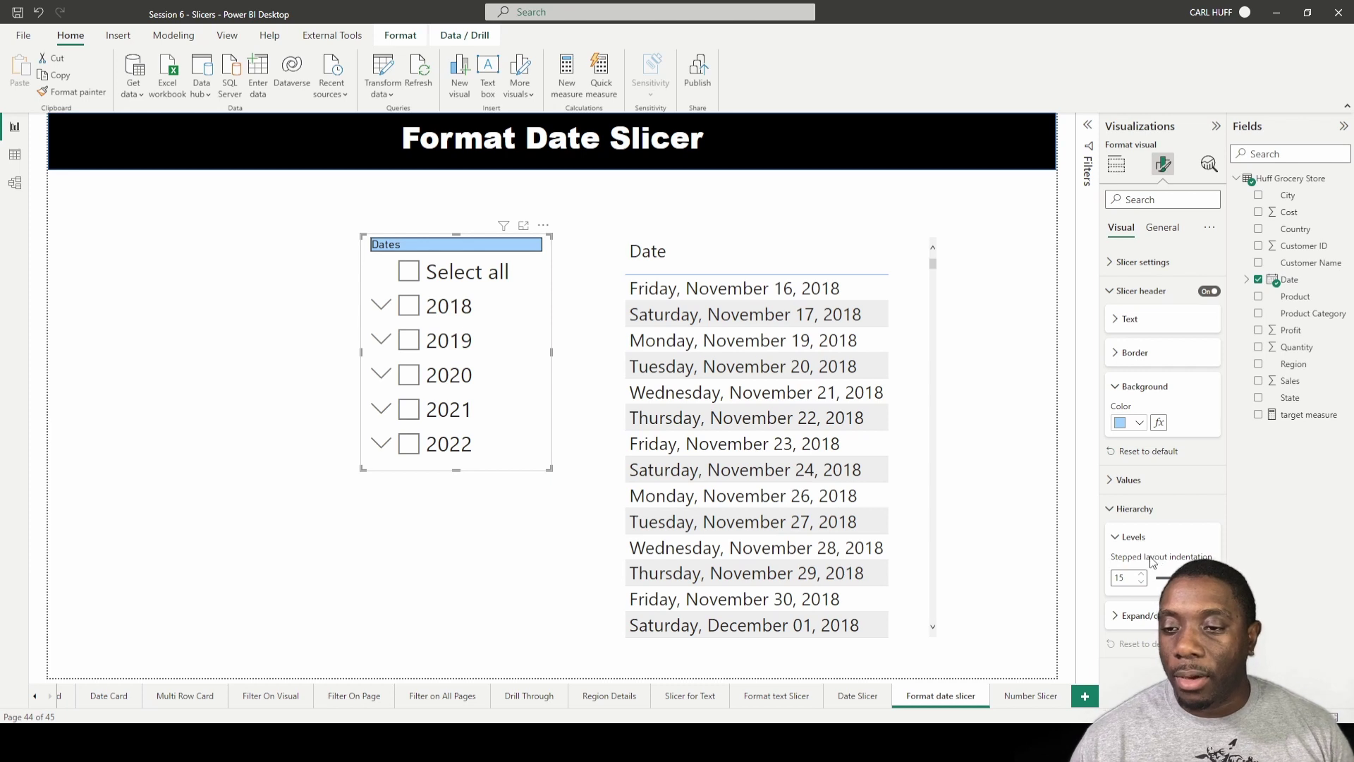
Switch the expand/collapse icons to Caret after trying Plus/minus, checking them on 2018.
click(1139, 615)
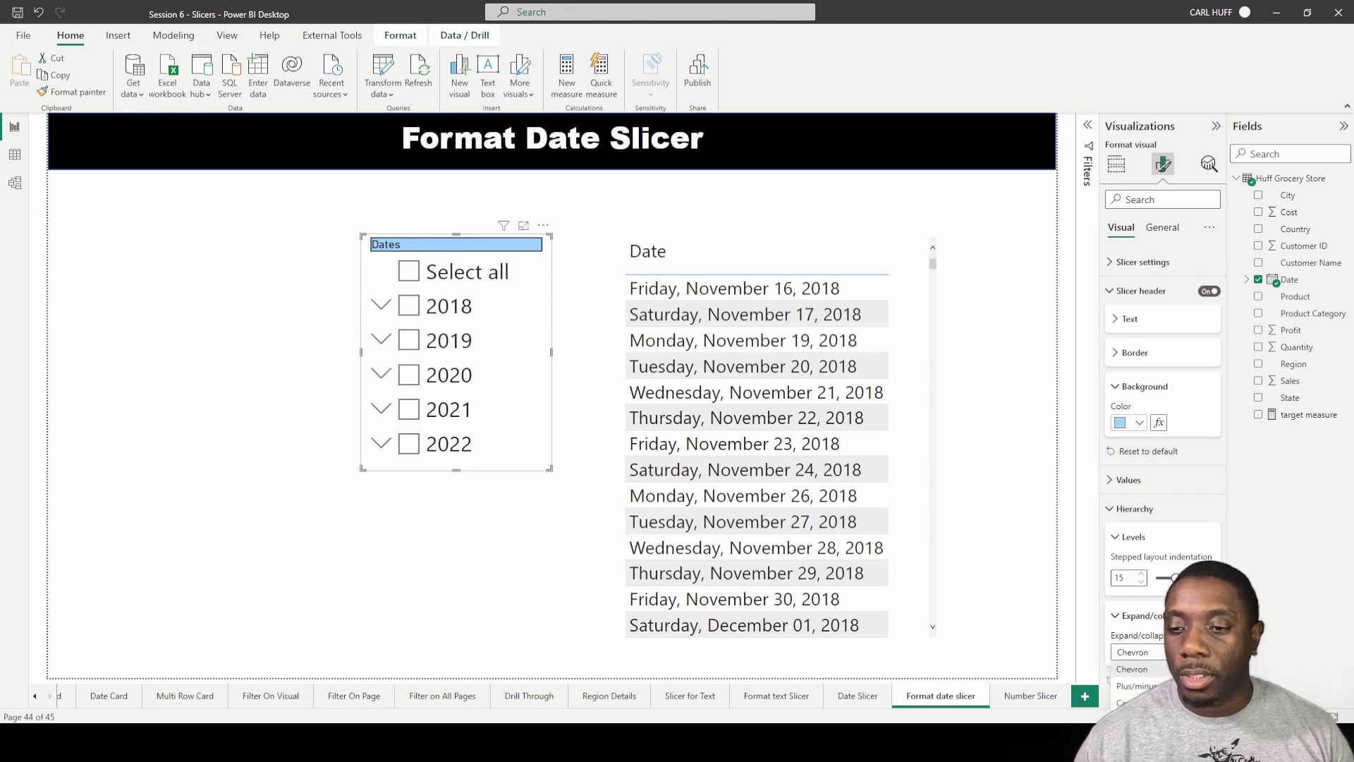
click(1136, 651)
click(1144, 685)
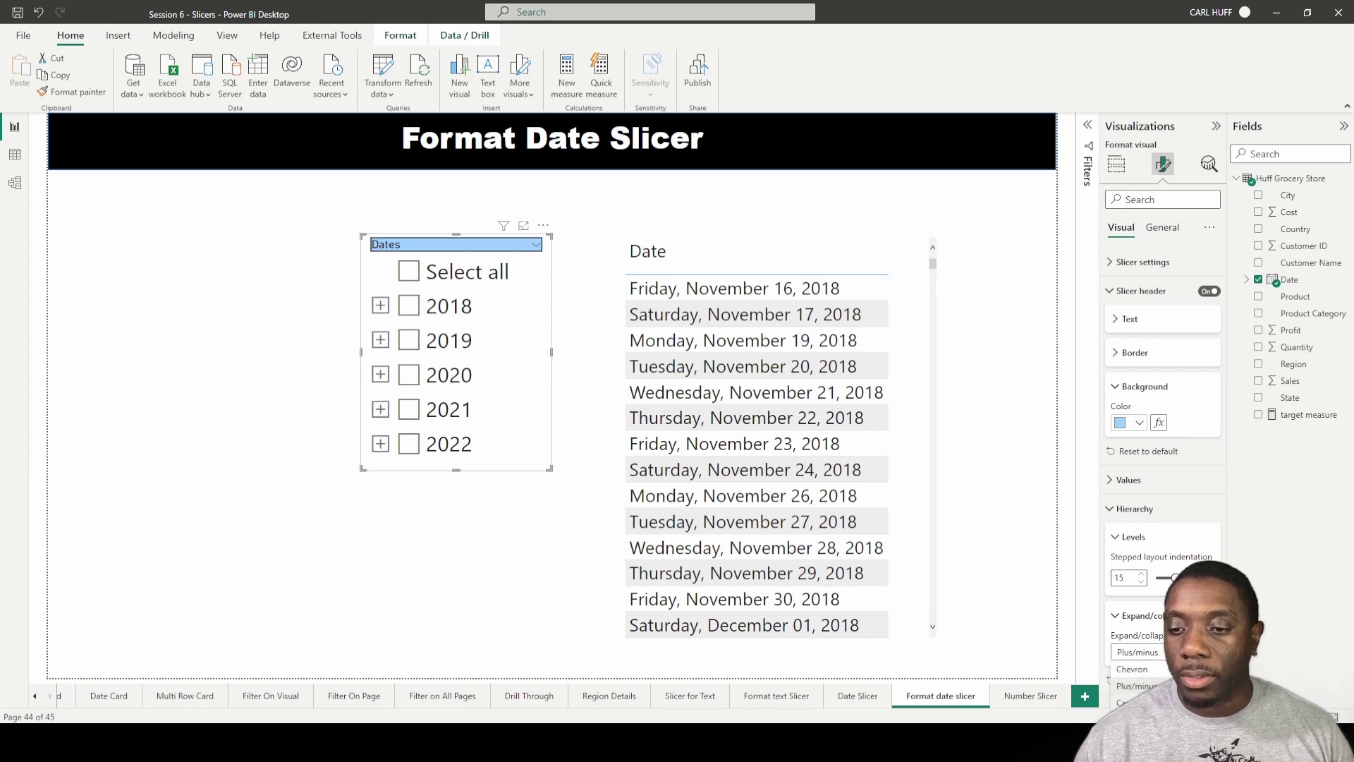
click(1128, 703)
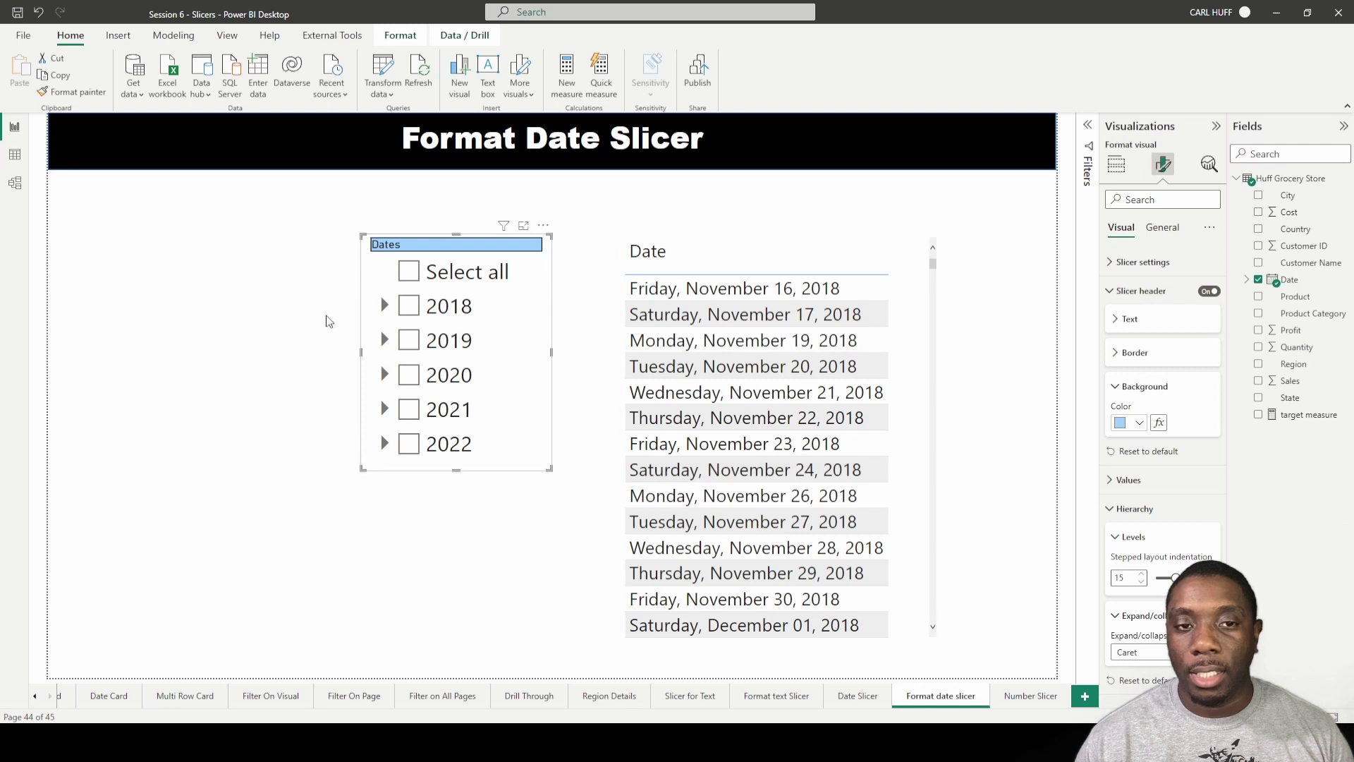
click(384, 306)
click(385, 306)
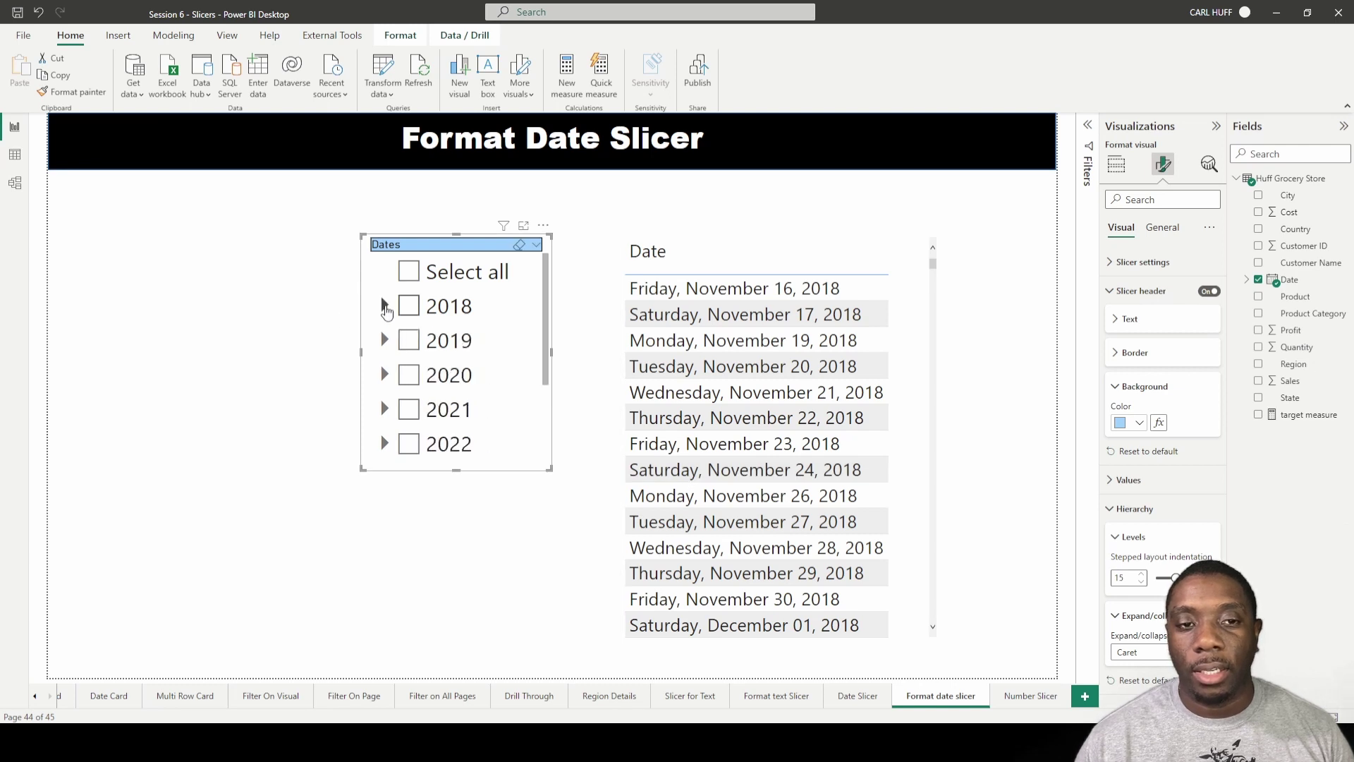